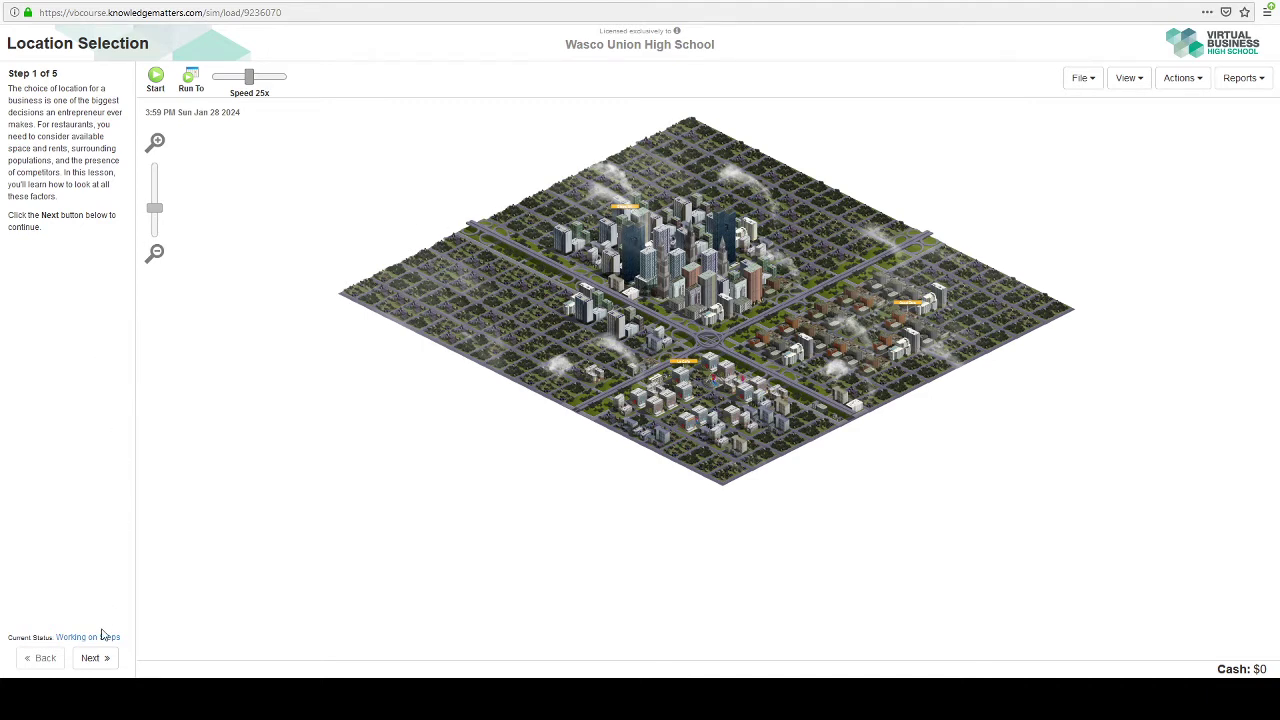
- Advance to step 2 and open the Available Restaurant Locations list, moved aside to show the map
click(91, 659)
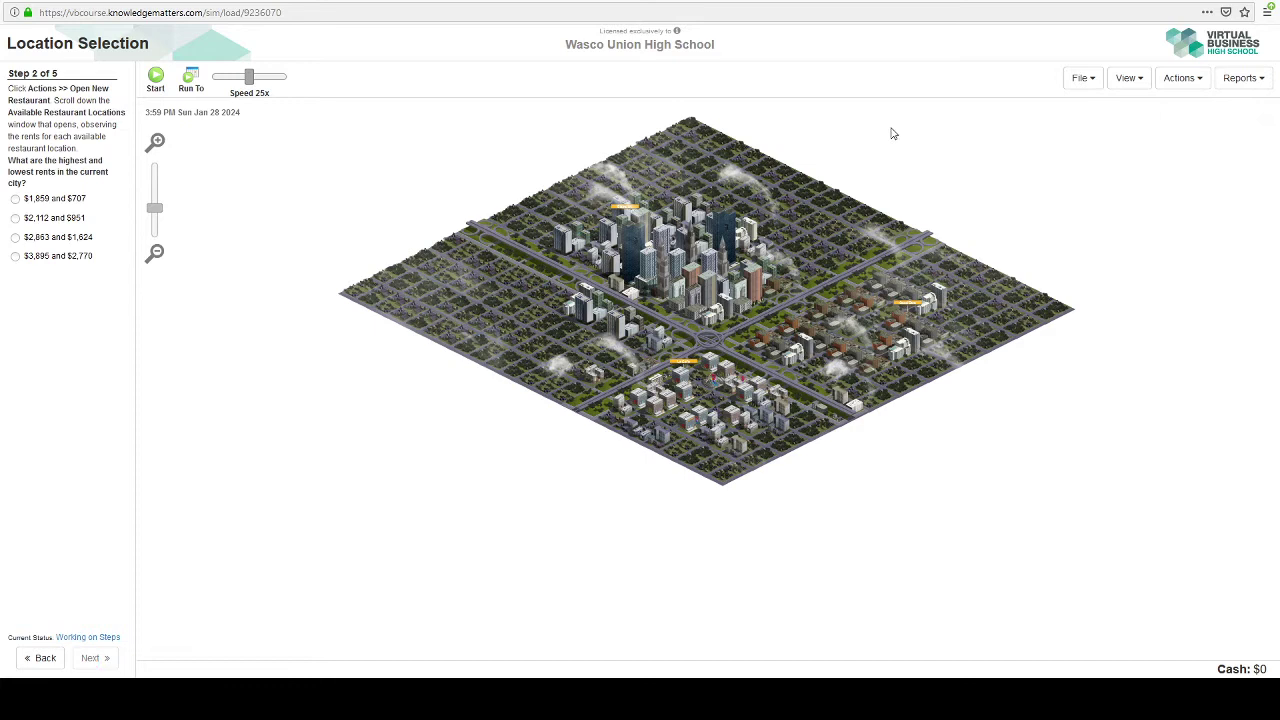
click(1172, 80)
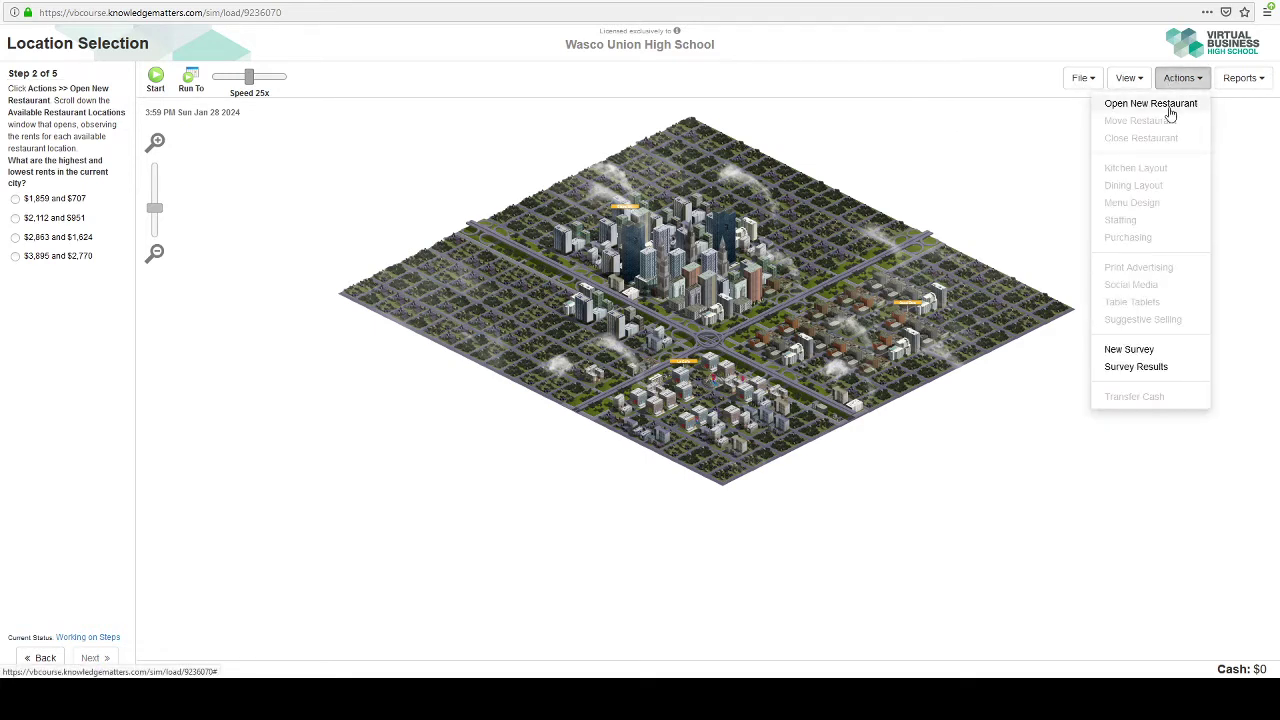
click(1170, 112)
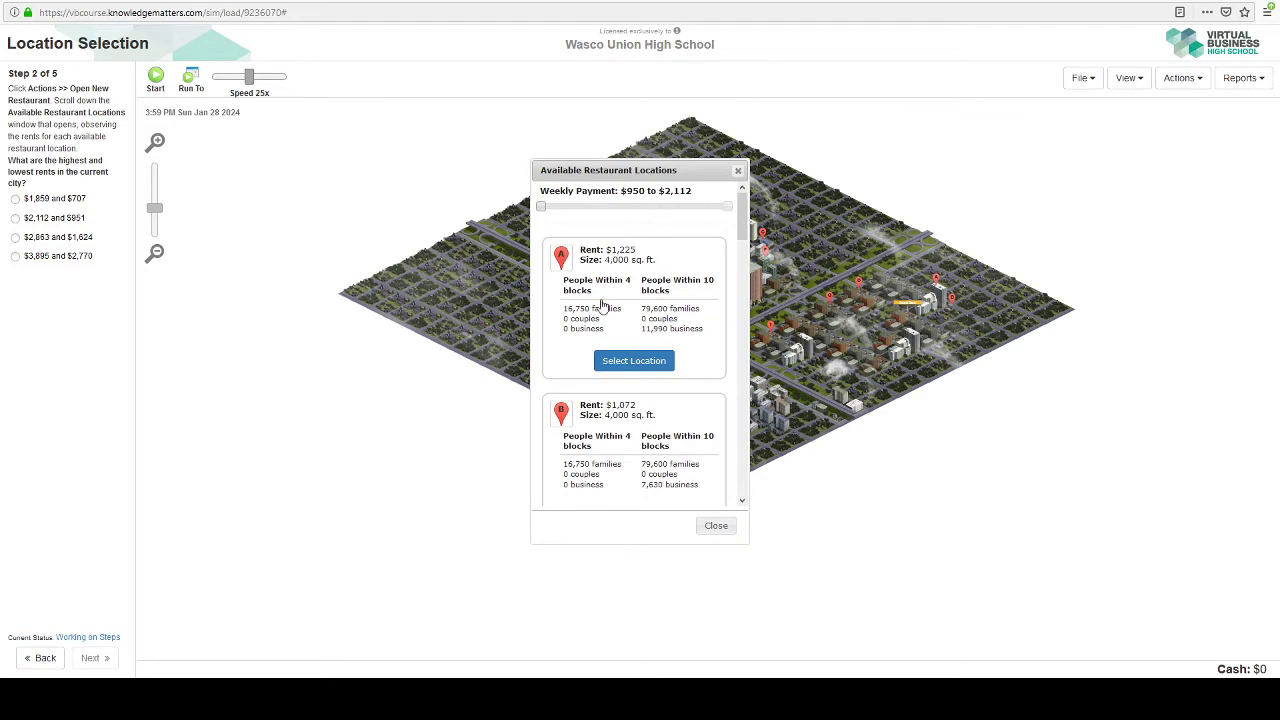
drag(633, 171, 383, 141)
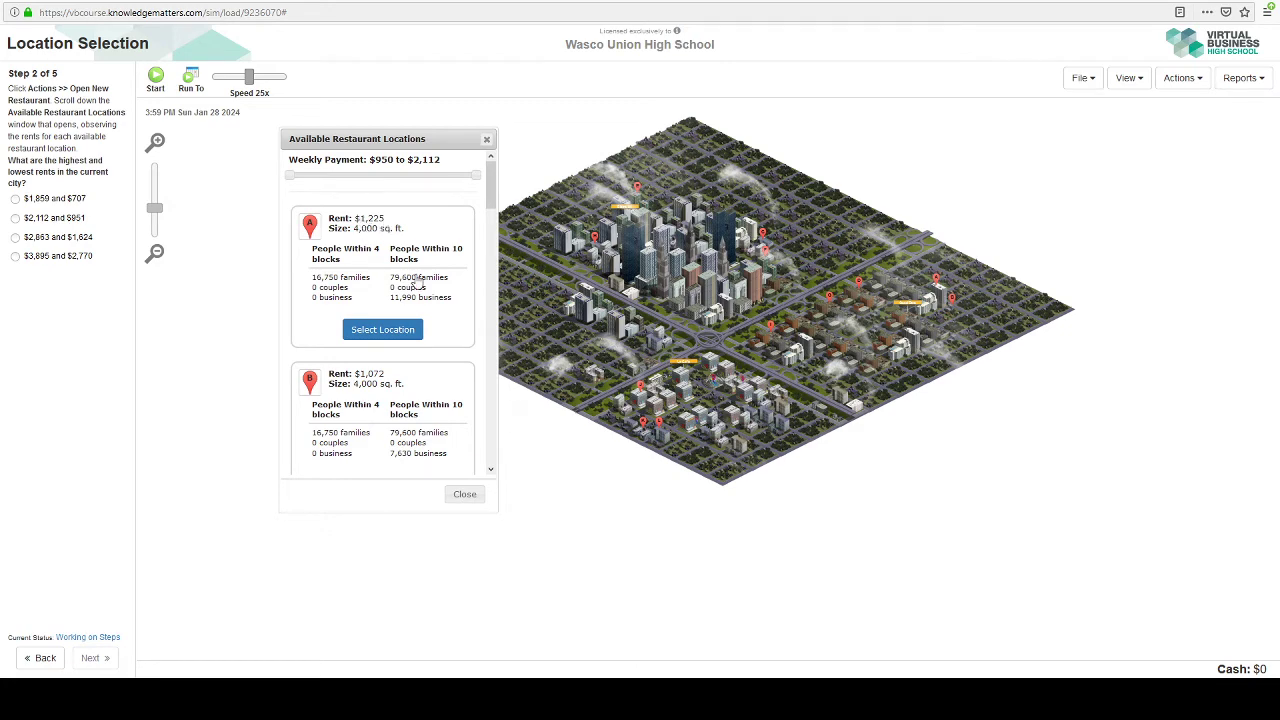
- Scroll through every location's weekly rent and answer '$2,112 and $951'
scroll(417, 282, down, 3)
scroll(417, 314, down, 9)
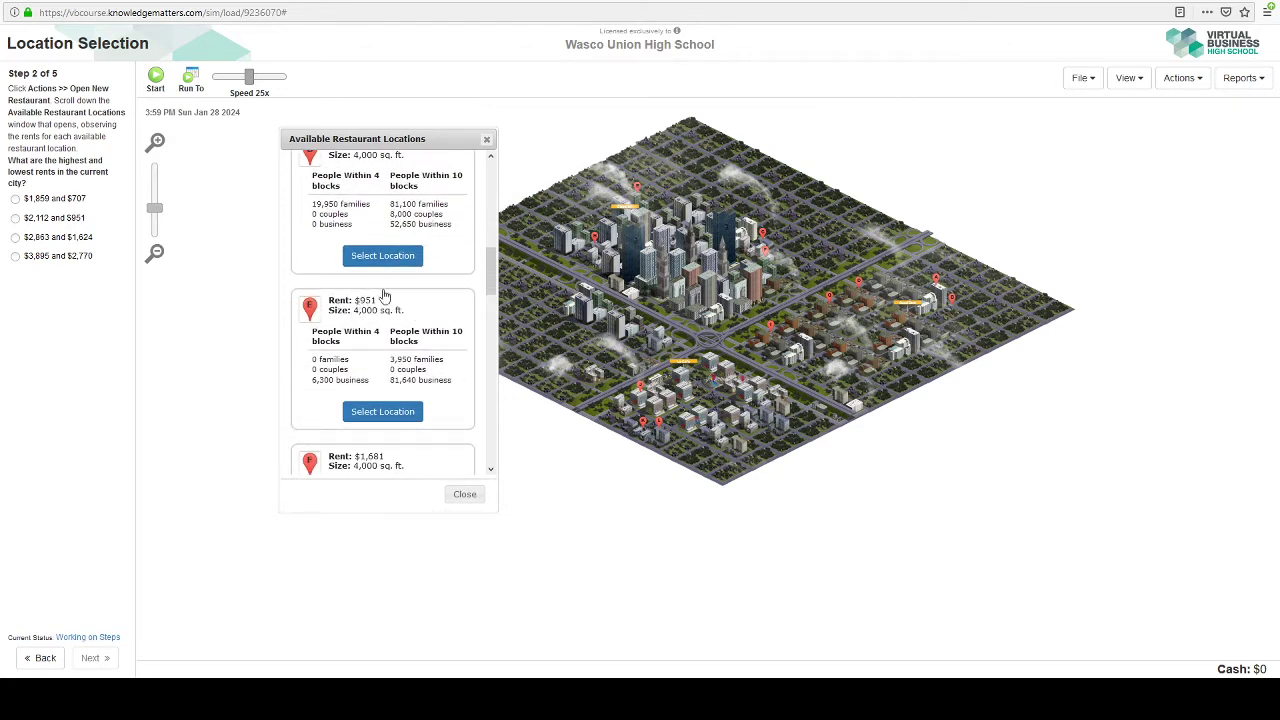
scroll(447, 315, down, 2)
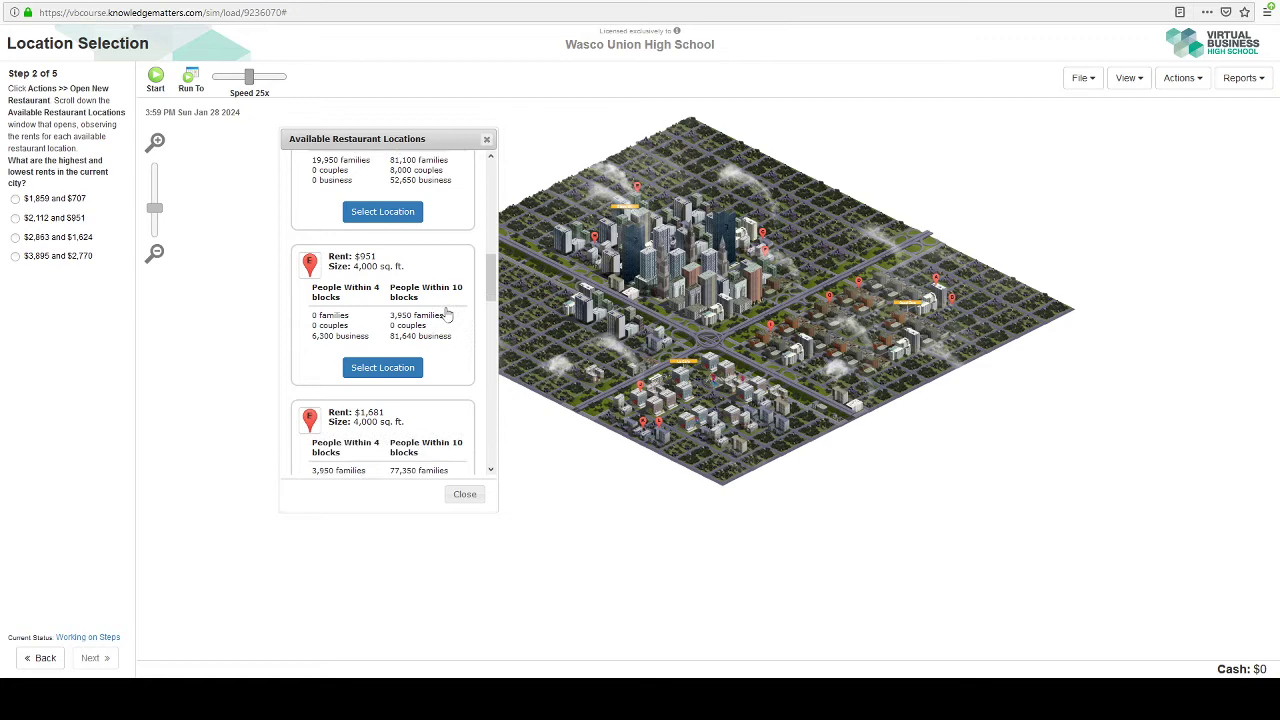
scroll(447, 315, down, 8)
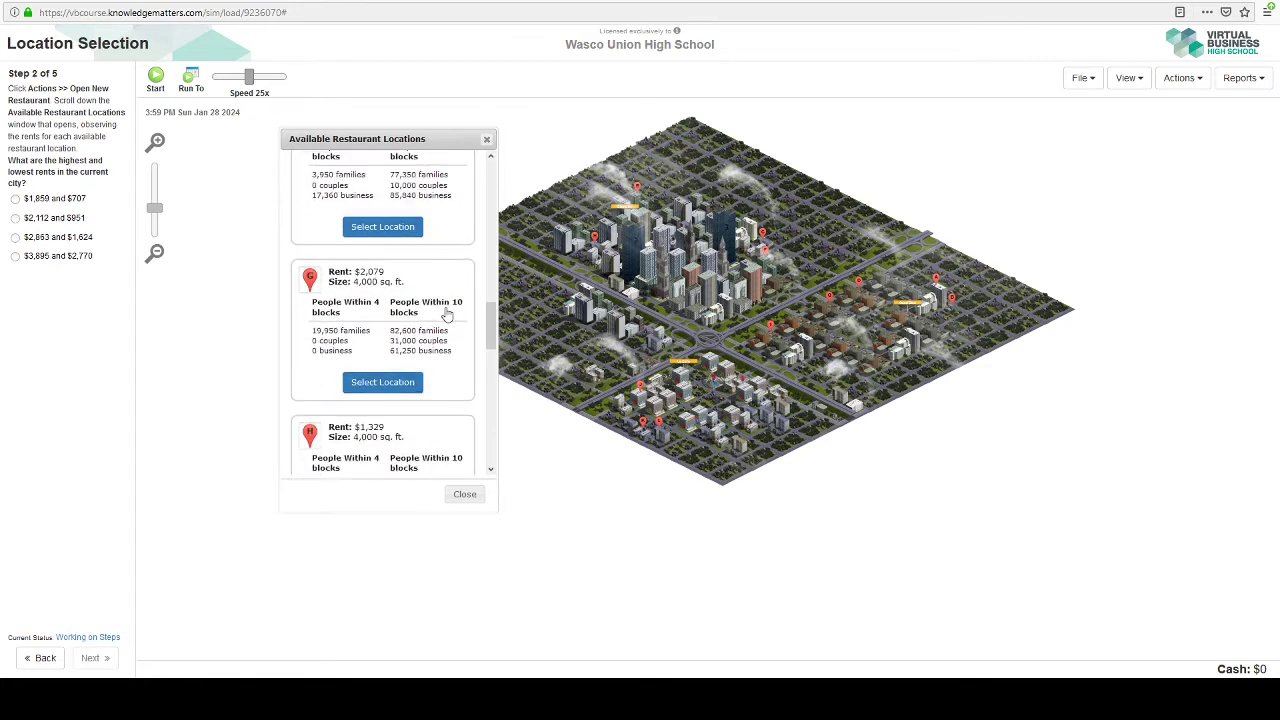
scroll(447, 315, down, 6)
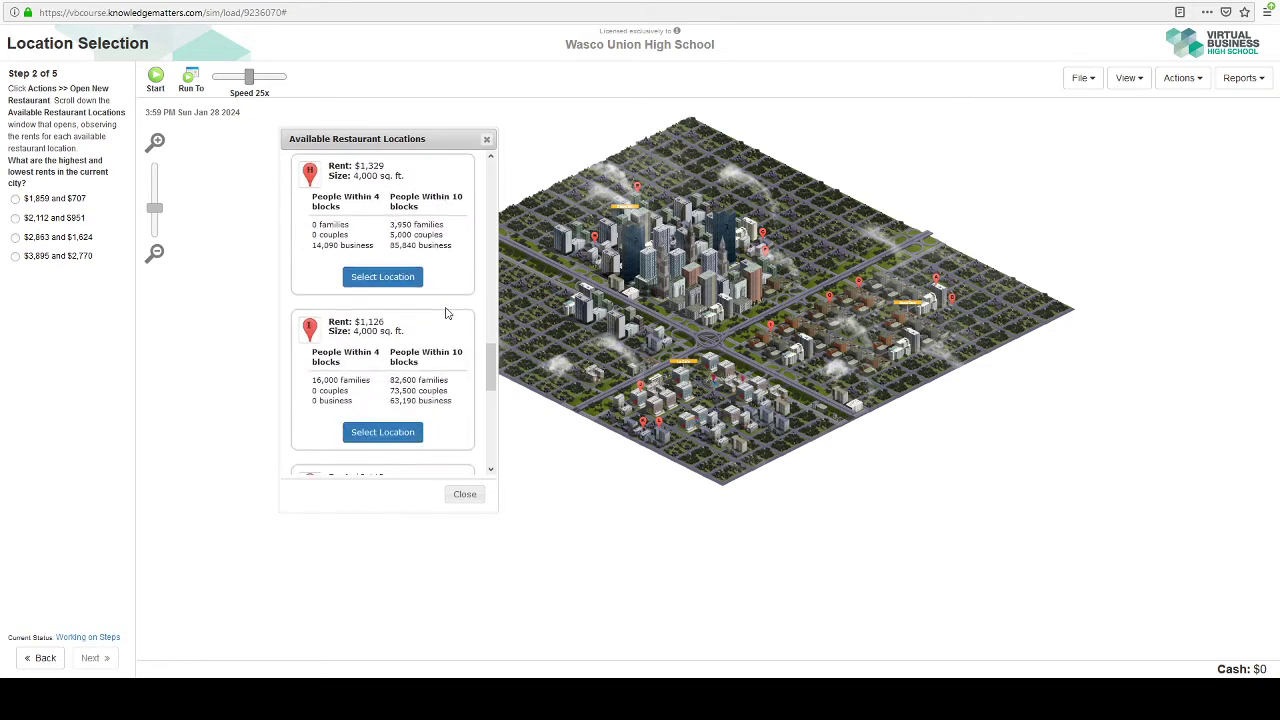
scroll(440, 318, down, 2)
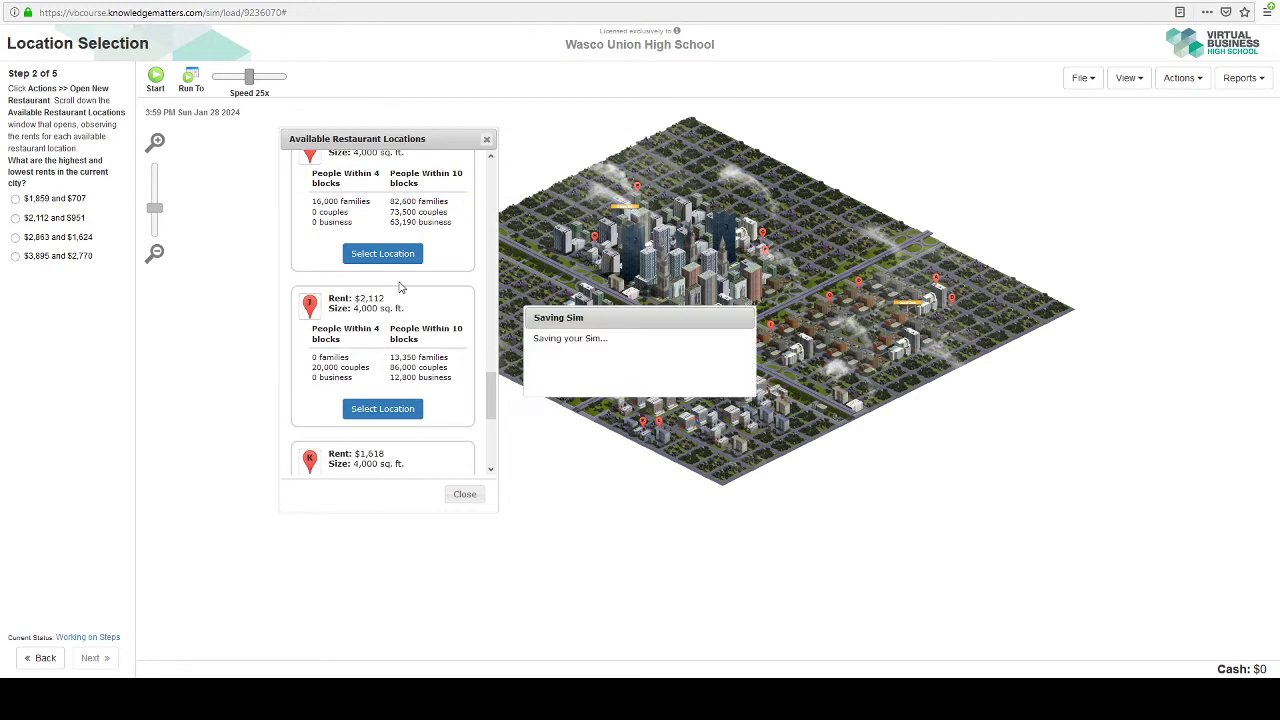
scroll(410, 318, down, 3)
scroll(411, 317, down, 6)
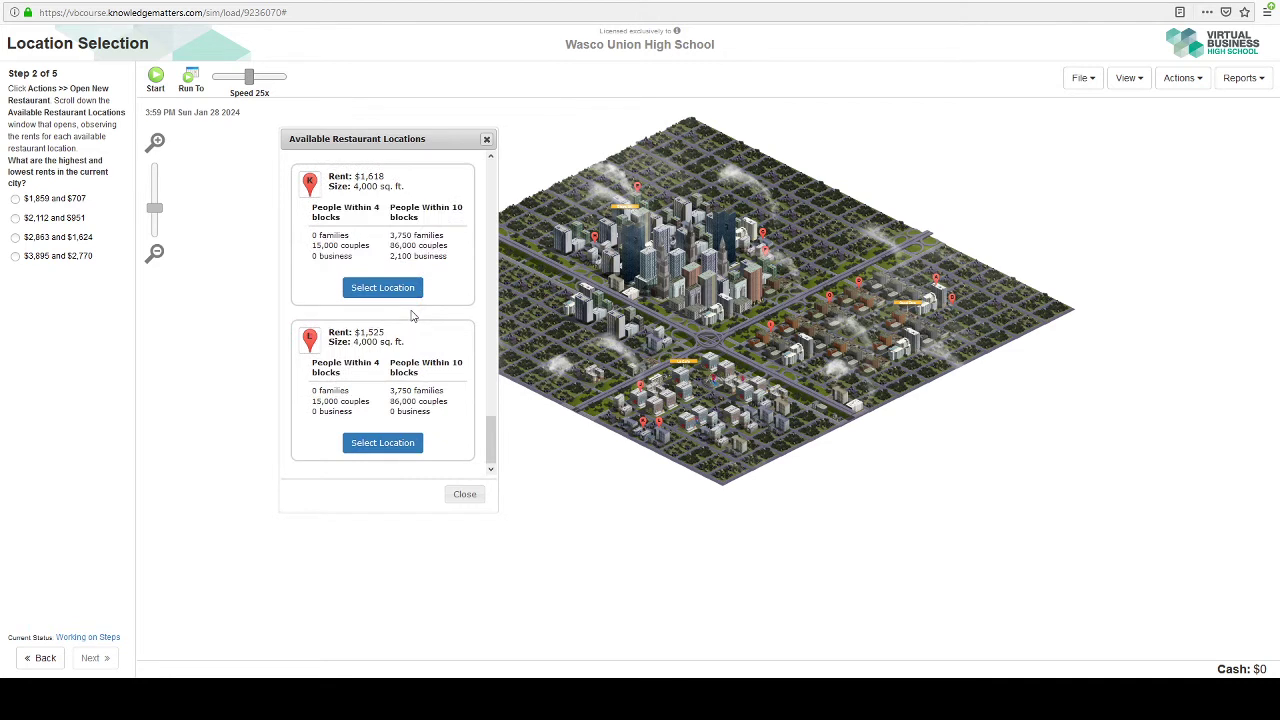
click(15, 218)
- Advance to step 3, scroll the locations list back up, and answer 17,360 businesspeople
click(93, 658)
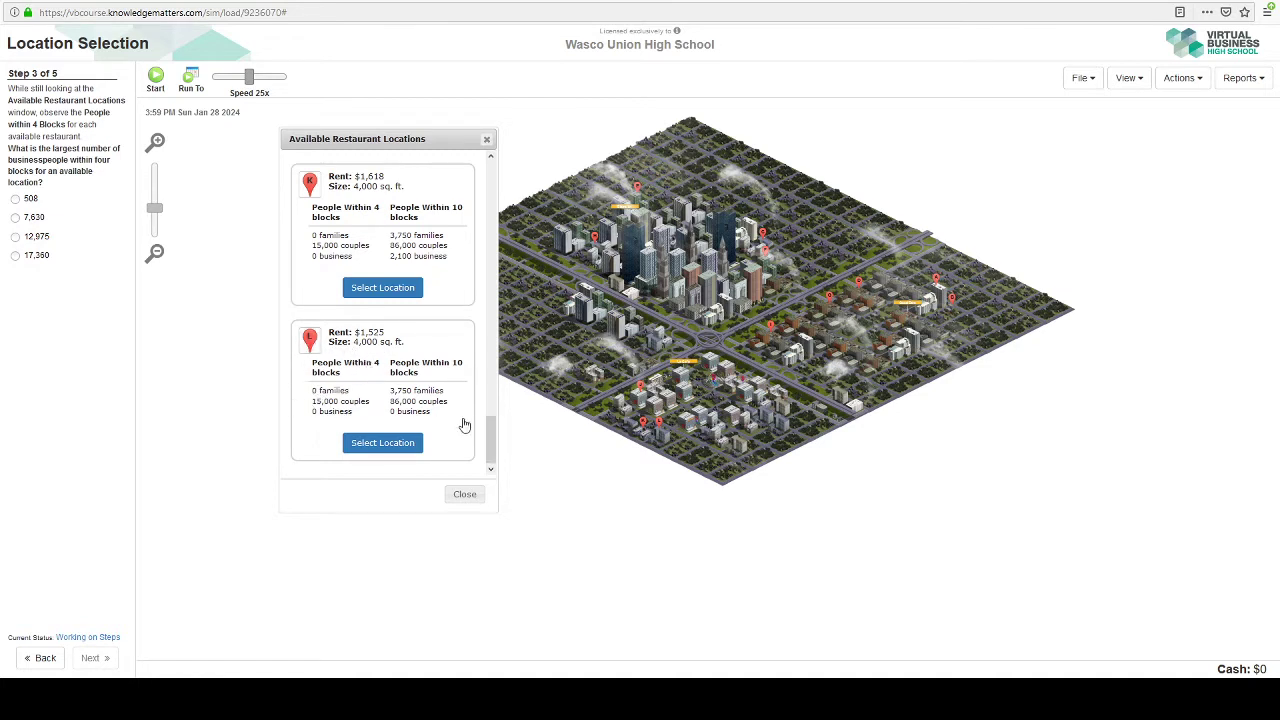
drag(490, 447, 475, 184)
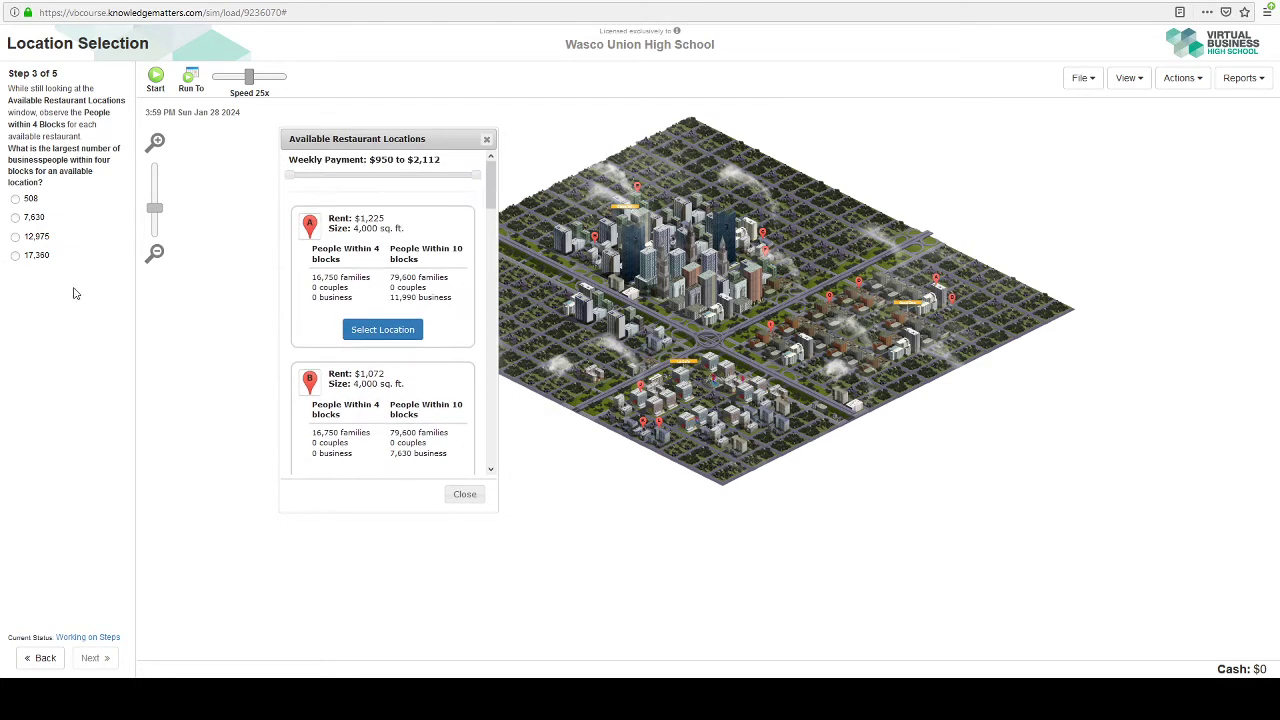
click(15, 257)
- Advance to step 4 and survey 300 people on dining-out type and last restaurant visited
click(96, 659)
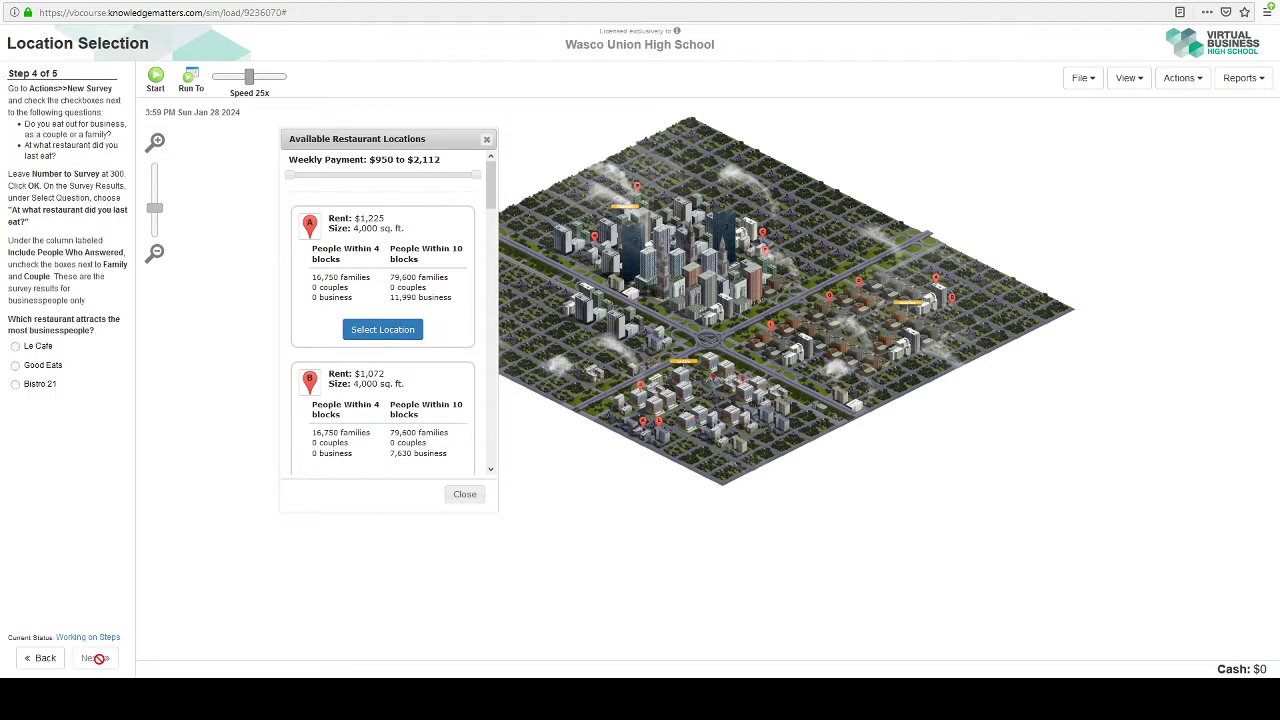
click(467, 496)
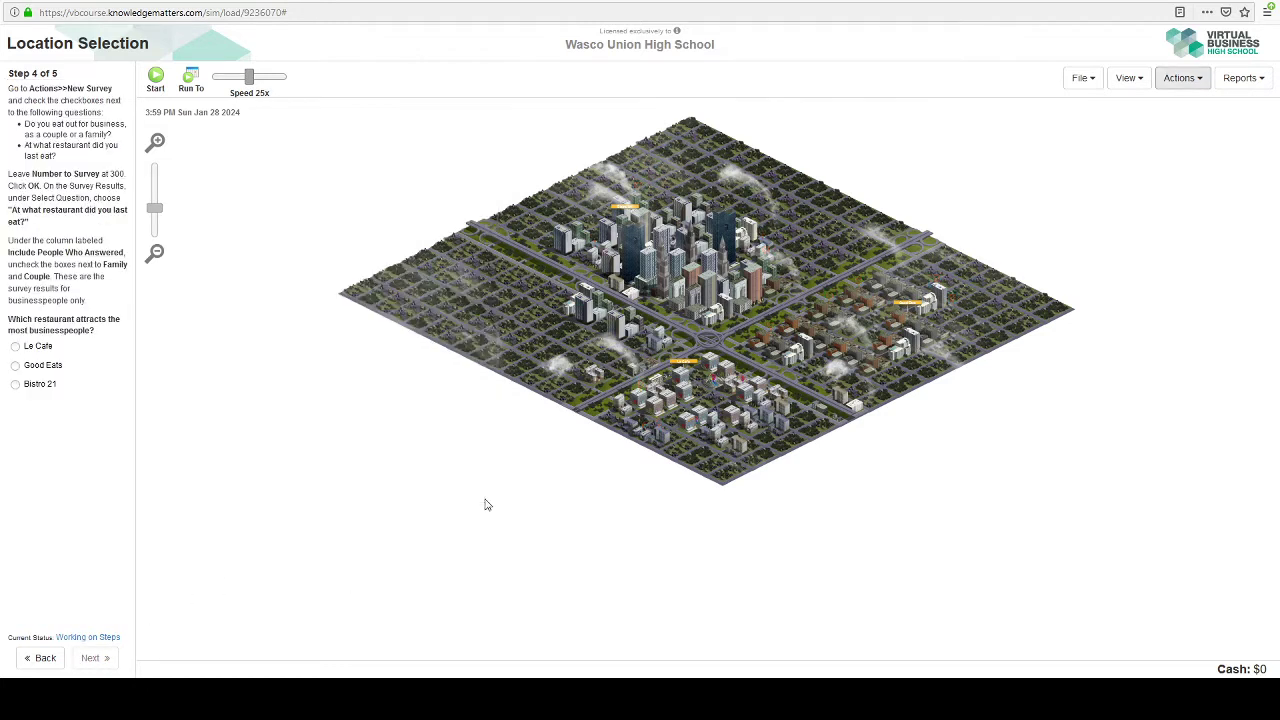
click(1196, 89)
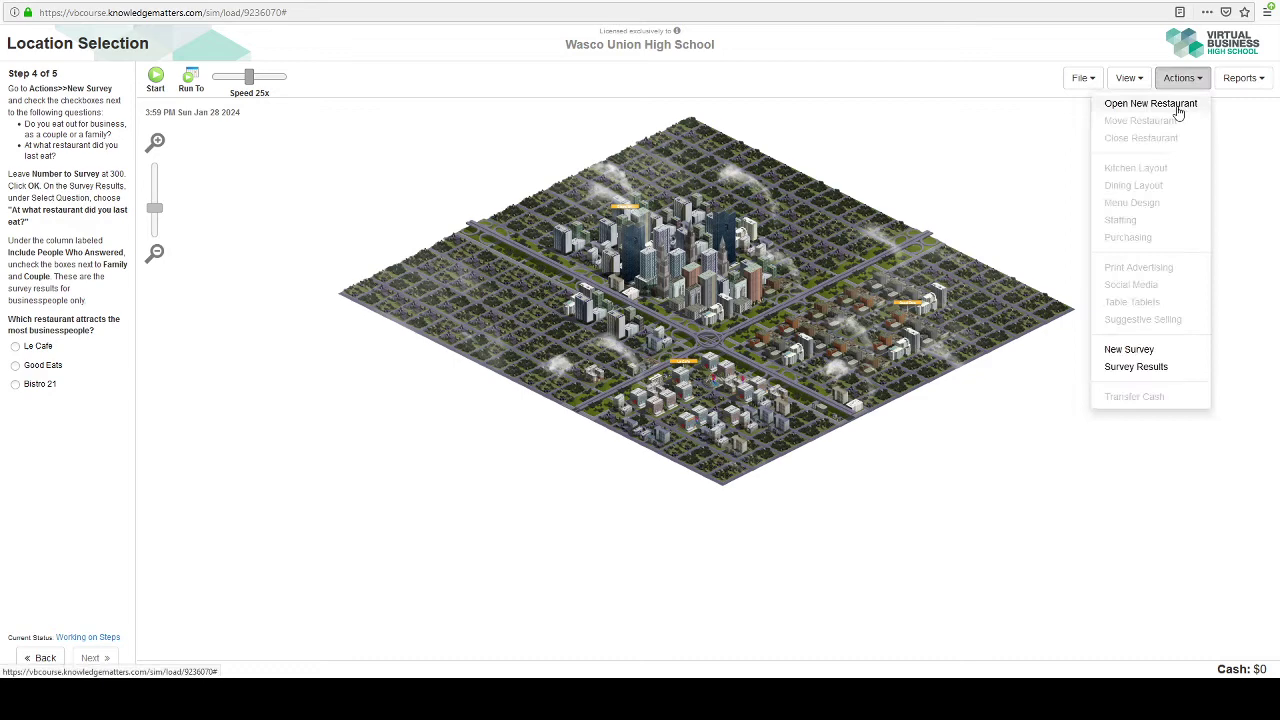
click(1145, 354)
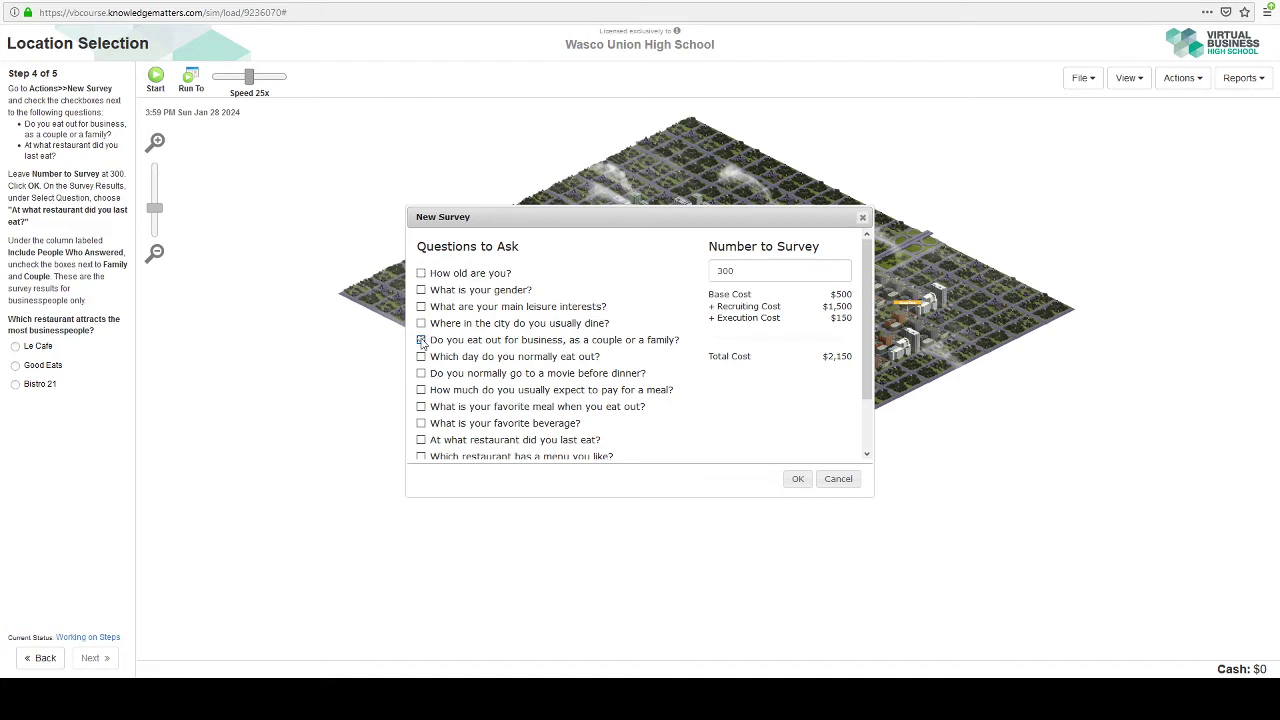
click(421, 340)
click(421, 441)
click(799, 479)
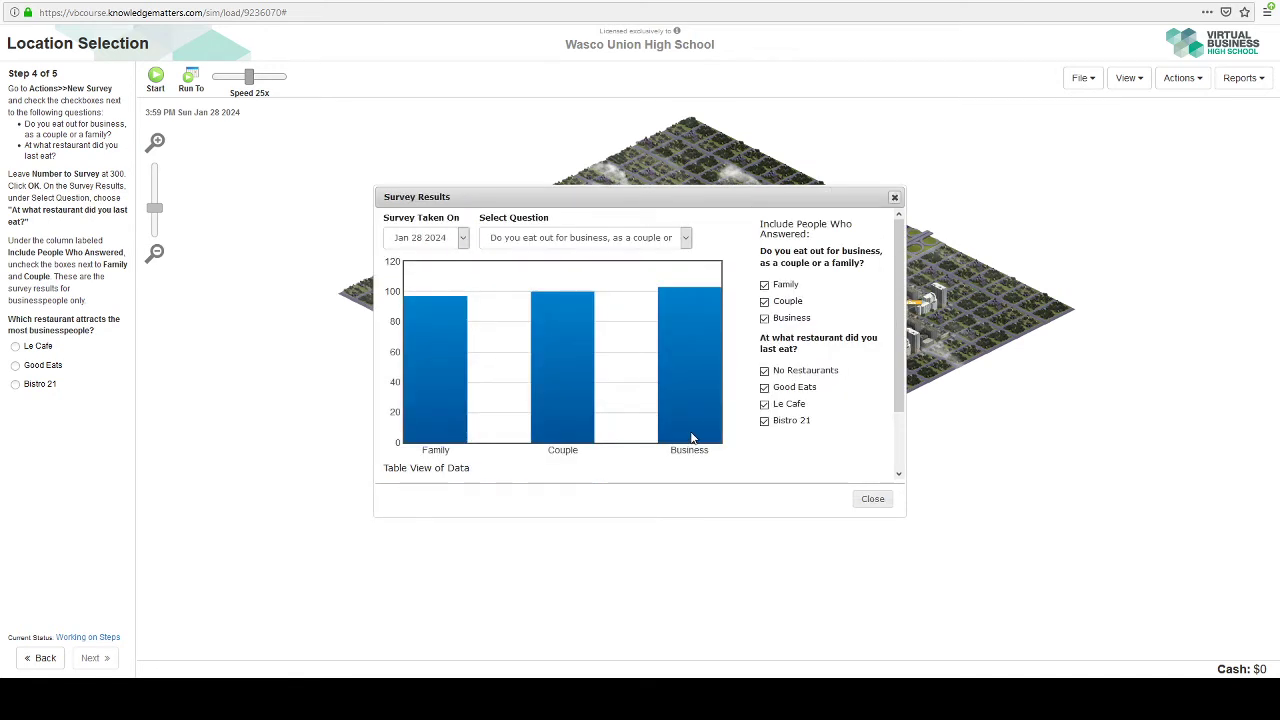
- Filter the survey results to businesspeople only and chart their last-restaurant answers
click(764, 301)
click(764, 285)
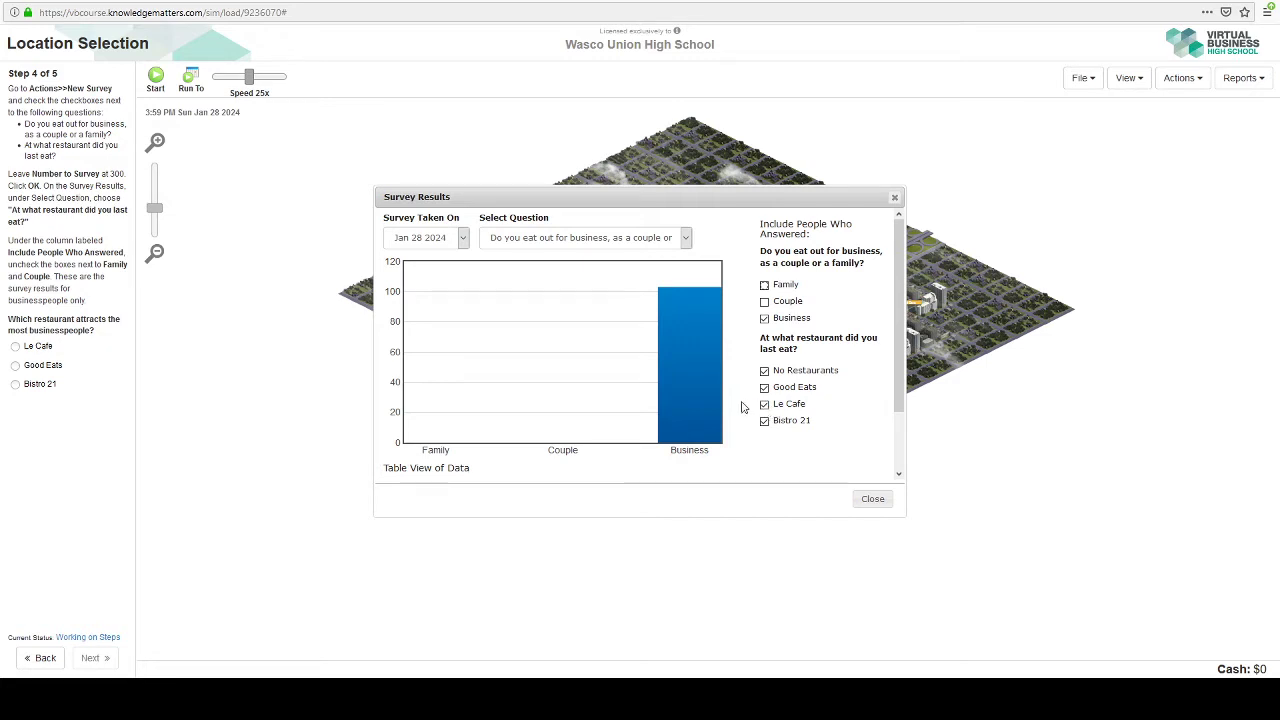
click(620, 244)
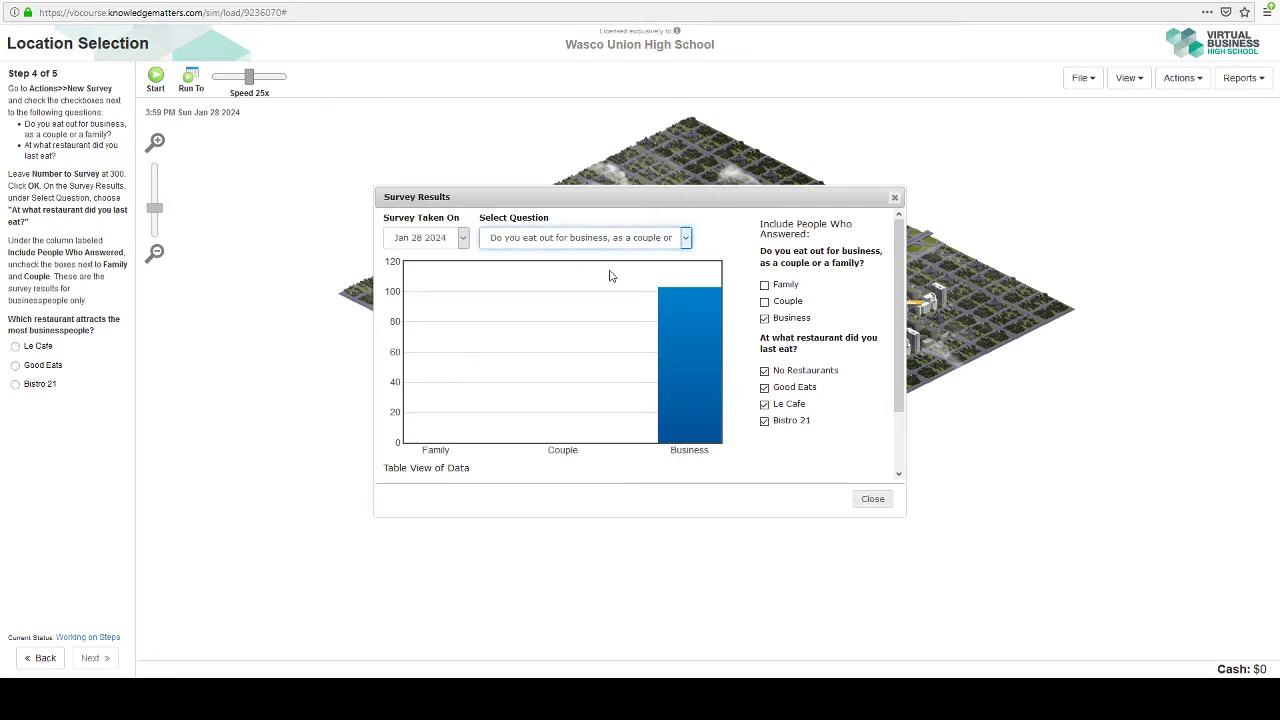
key(Down)
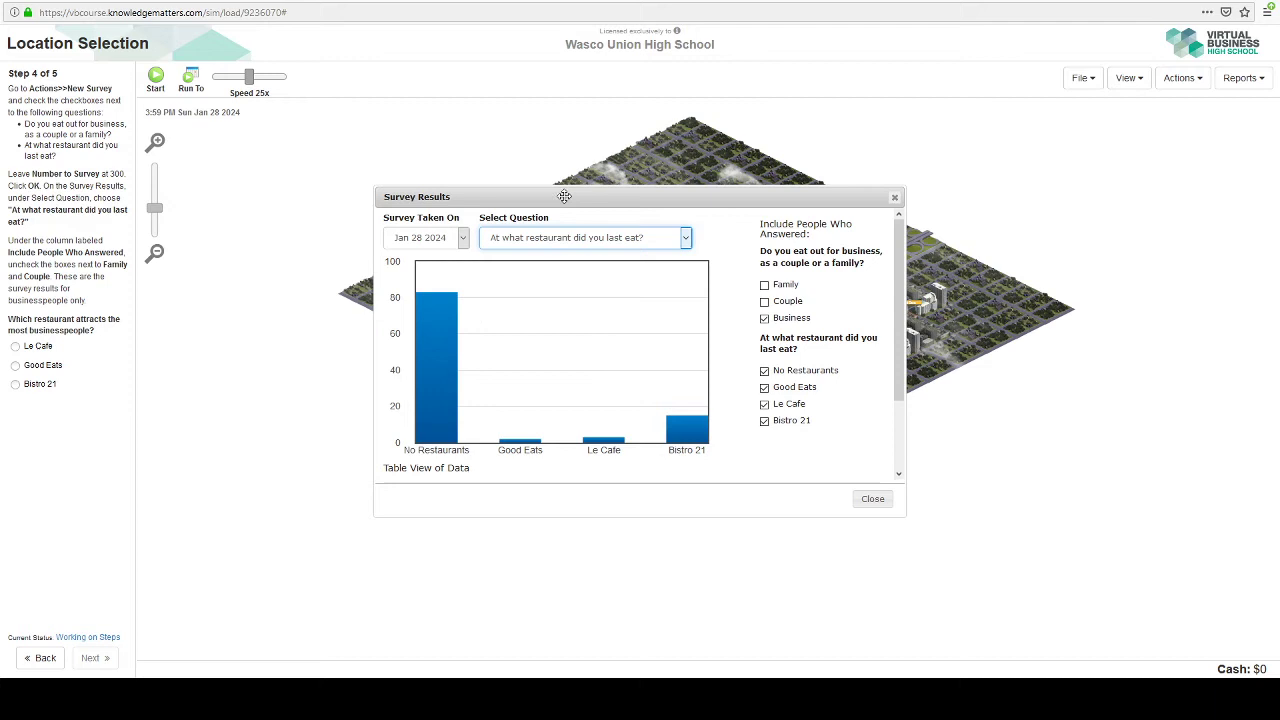
drag(564, 196, 601, 357)
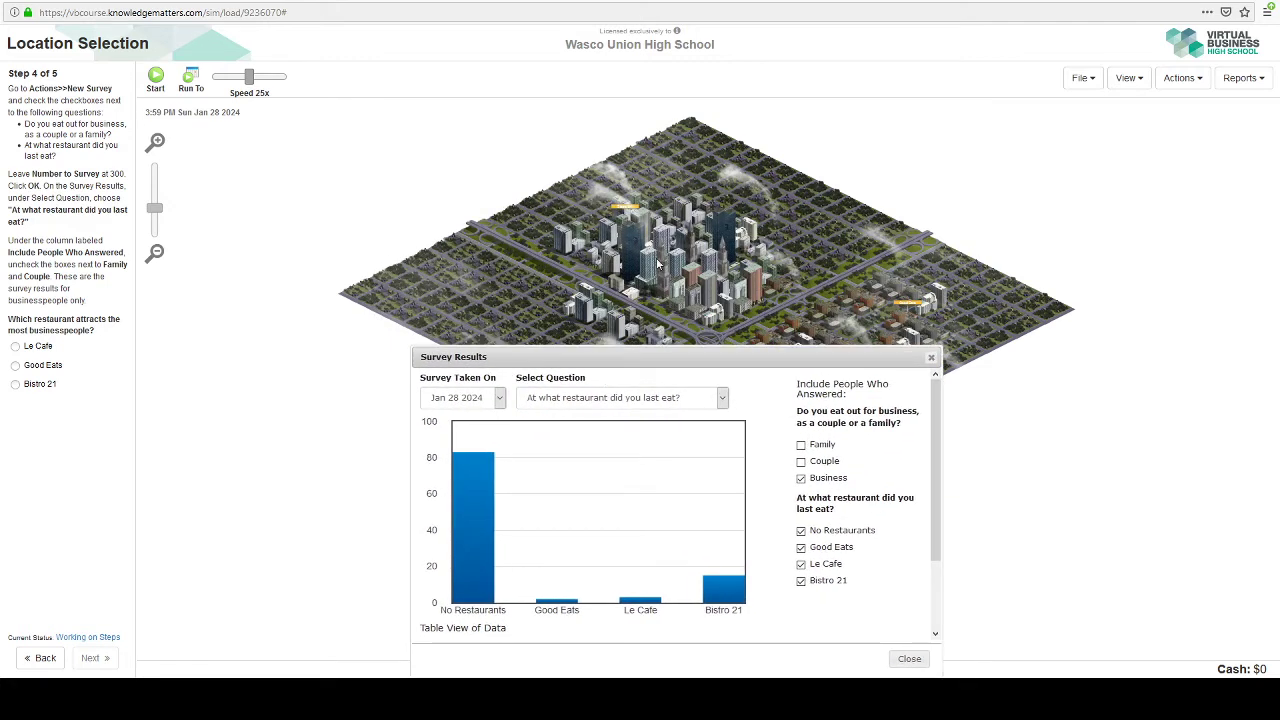
drag(658, 352, 606, 227)
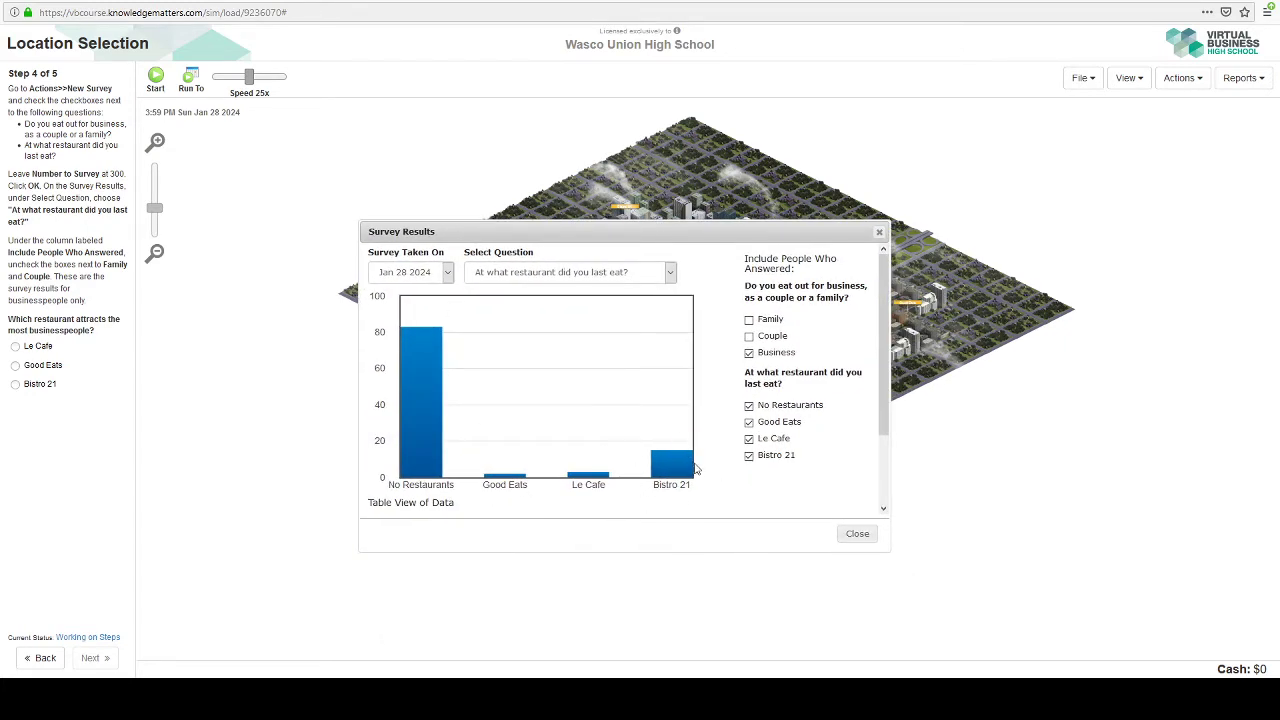
drag(731, 232, 608, 206)
- Answer Bistro 21, advance to step 5, and close the Survey Results
click(14, 384)
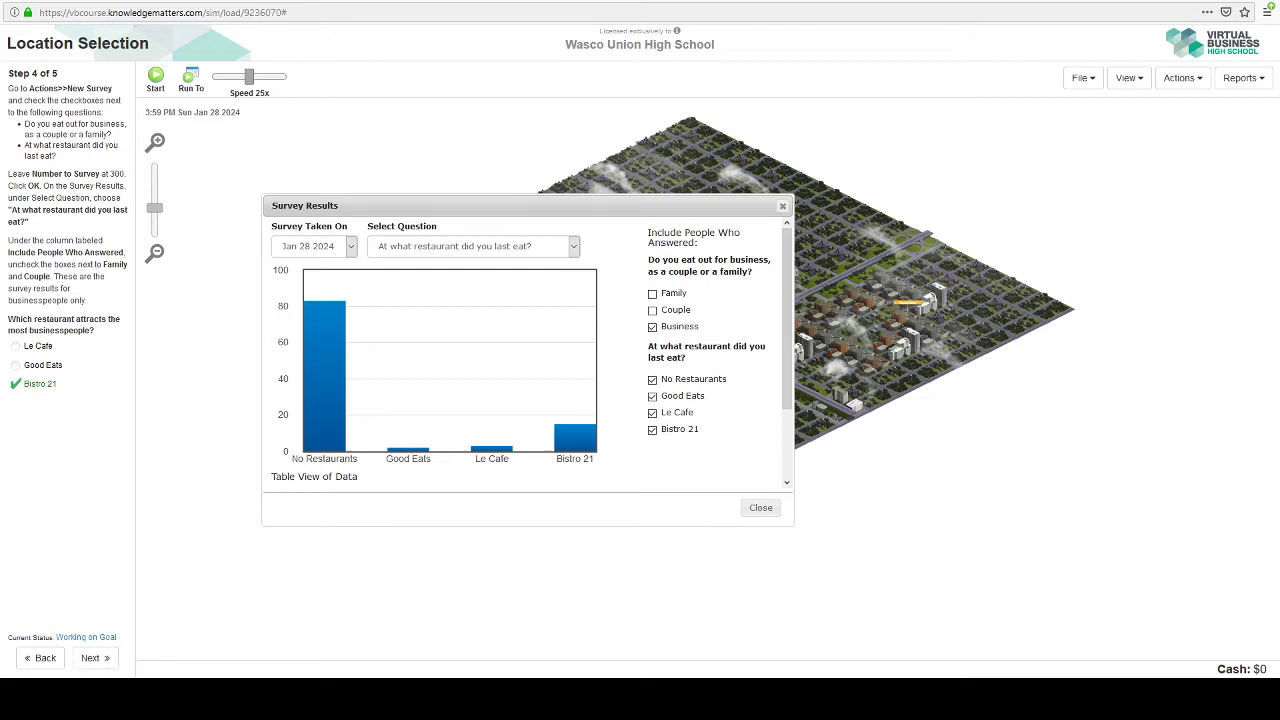
click(92, 659)
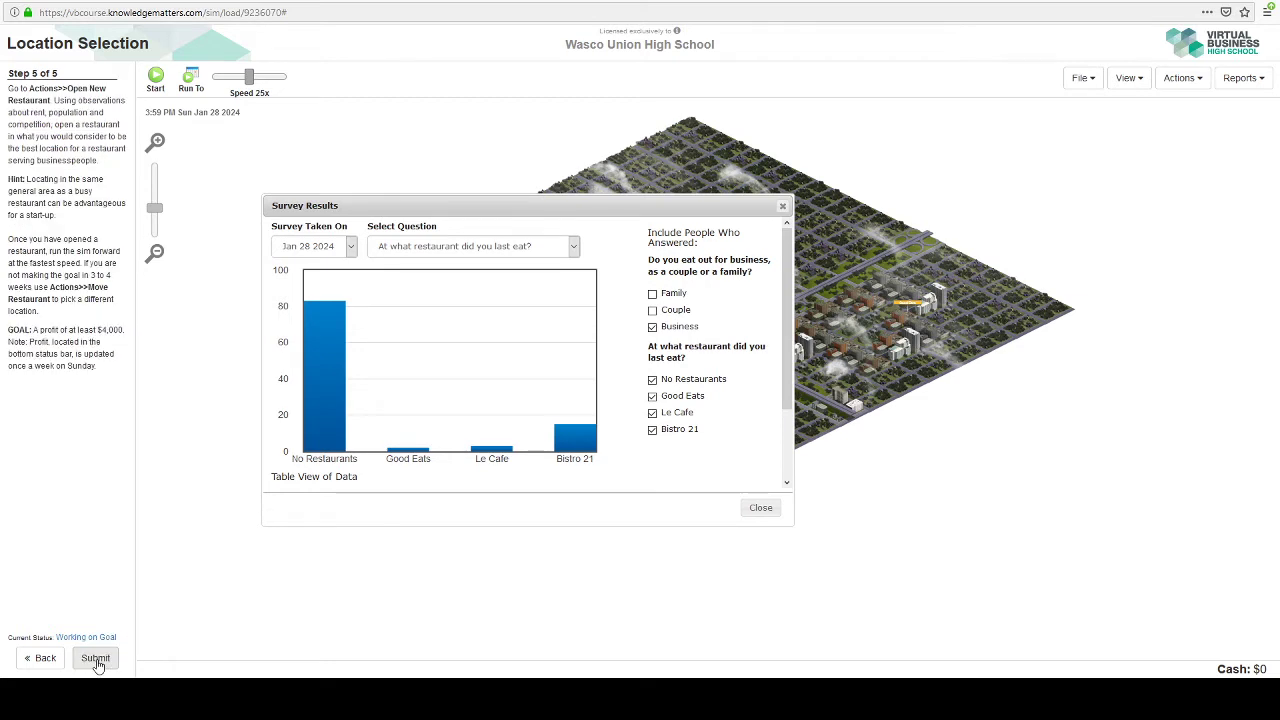
click(762, 508)
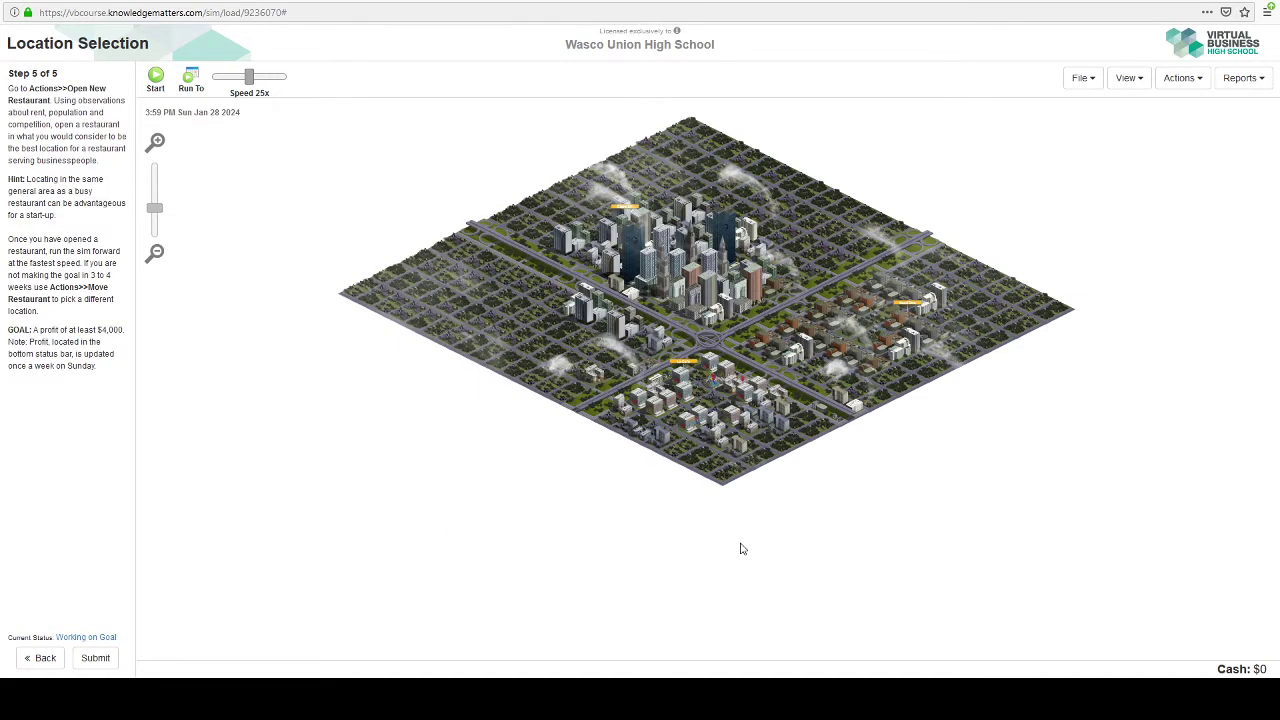
- Reopen the Available Restaurant Locations list and drag it left beside the city map
click(1180, 78)
click(1150, 103)
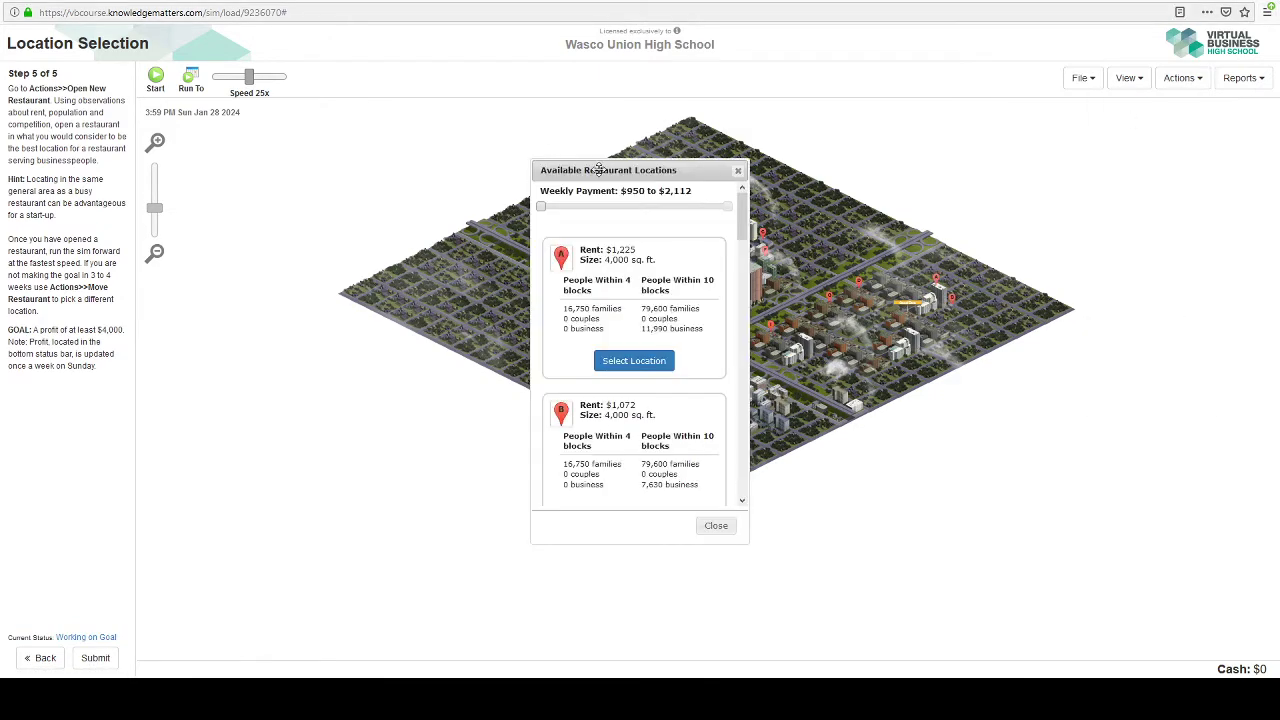
drag(605, 173, 281, 159)
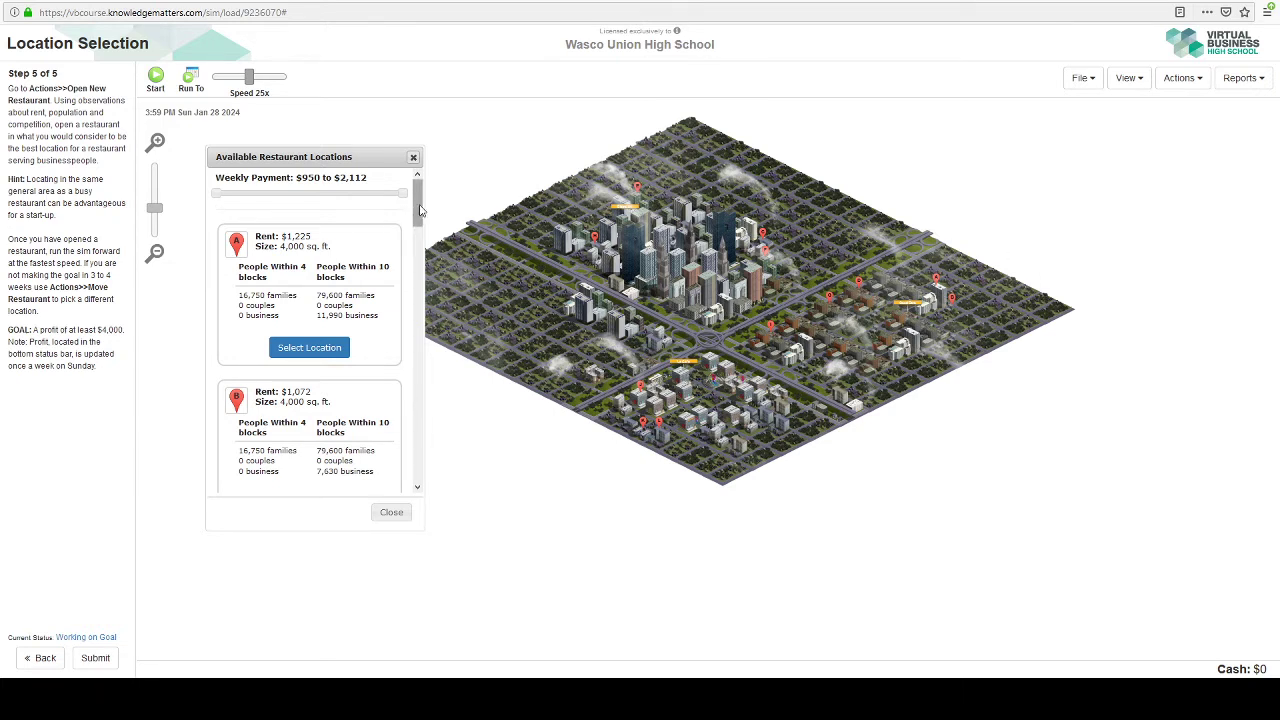
drag(420, 209, 424, 265)
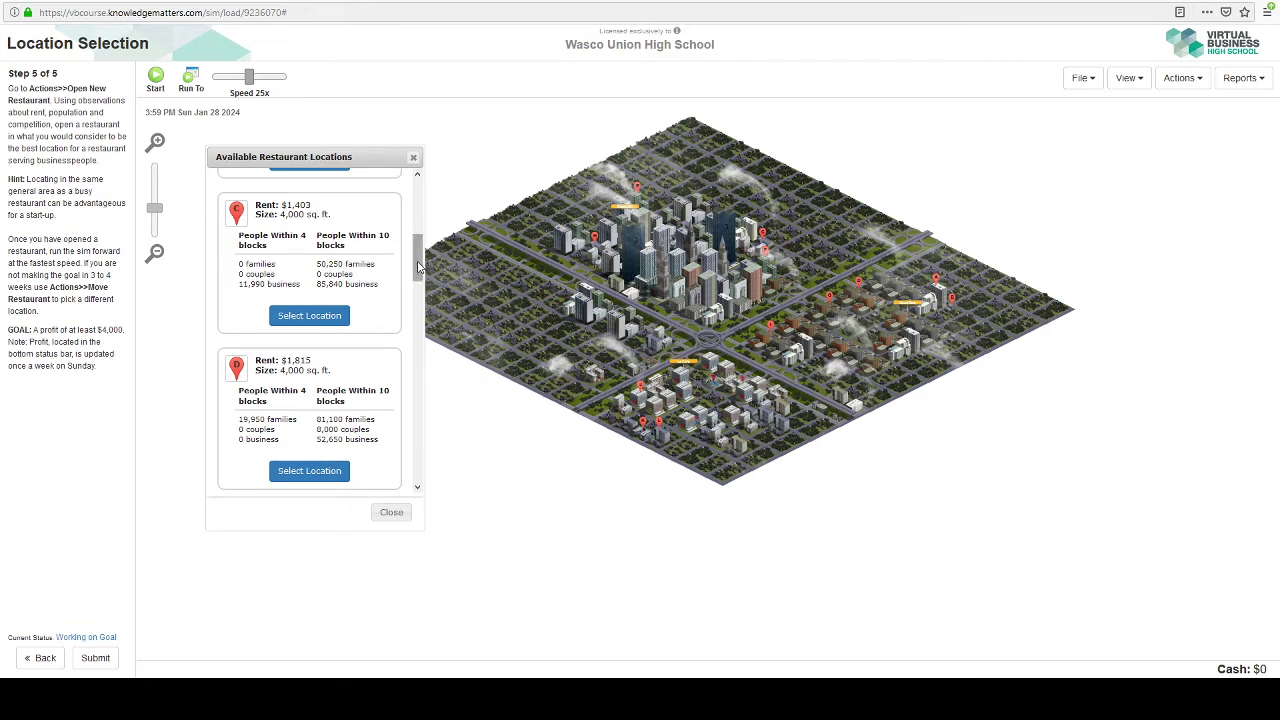
drag(419, 266, 419, 296)
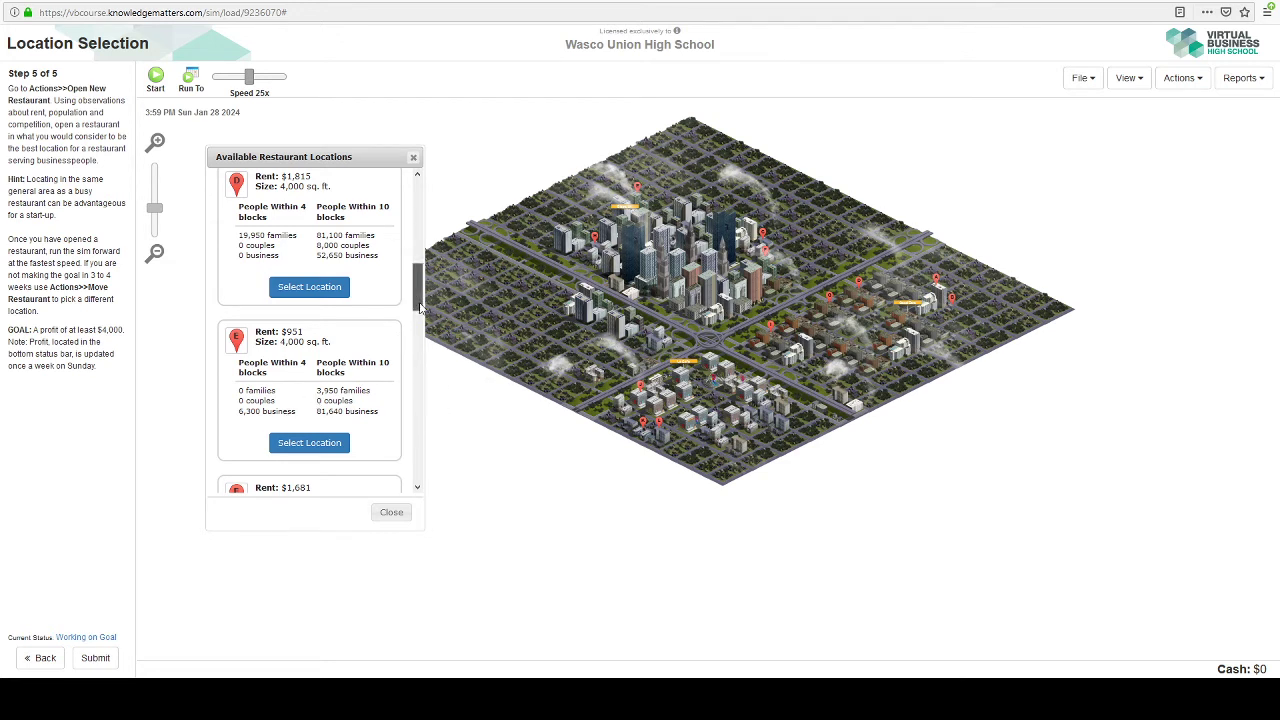
drag(421, 309, 422, 338)
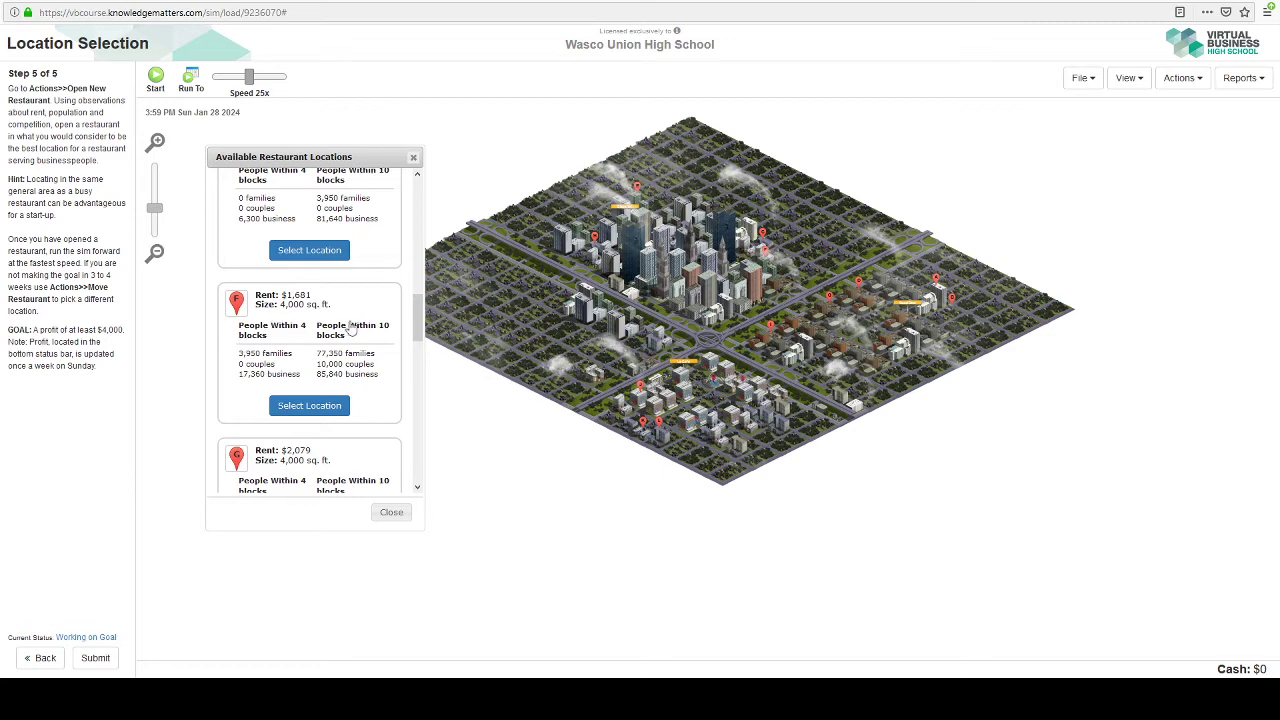
drag(421, 320, 421, 365)
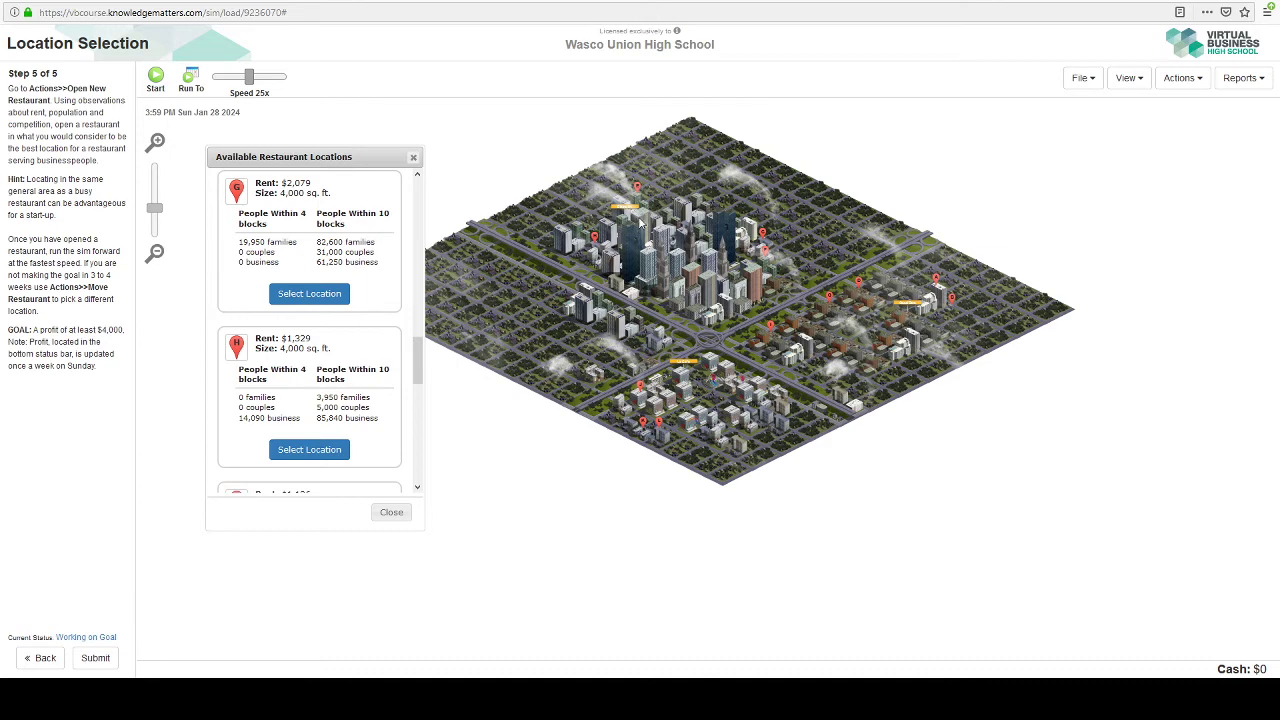
drag(420, 372, 422, 342)
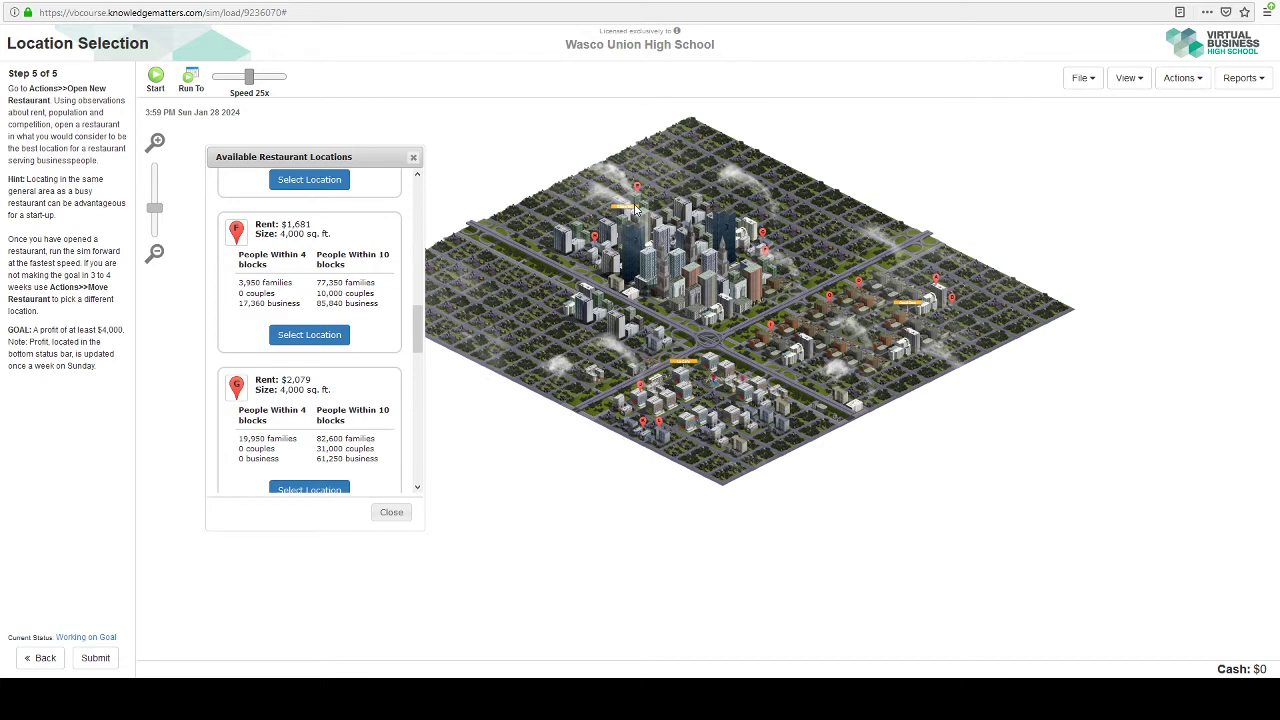
click(310, 335)
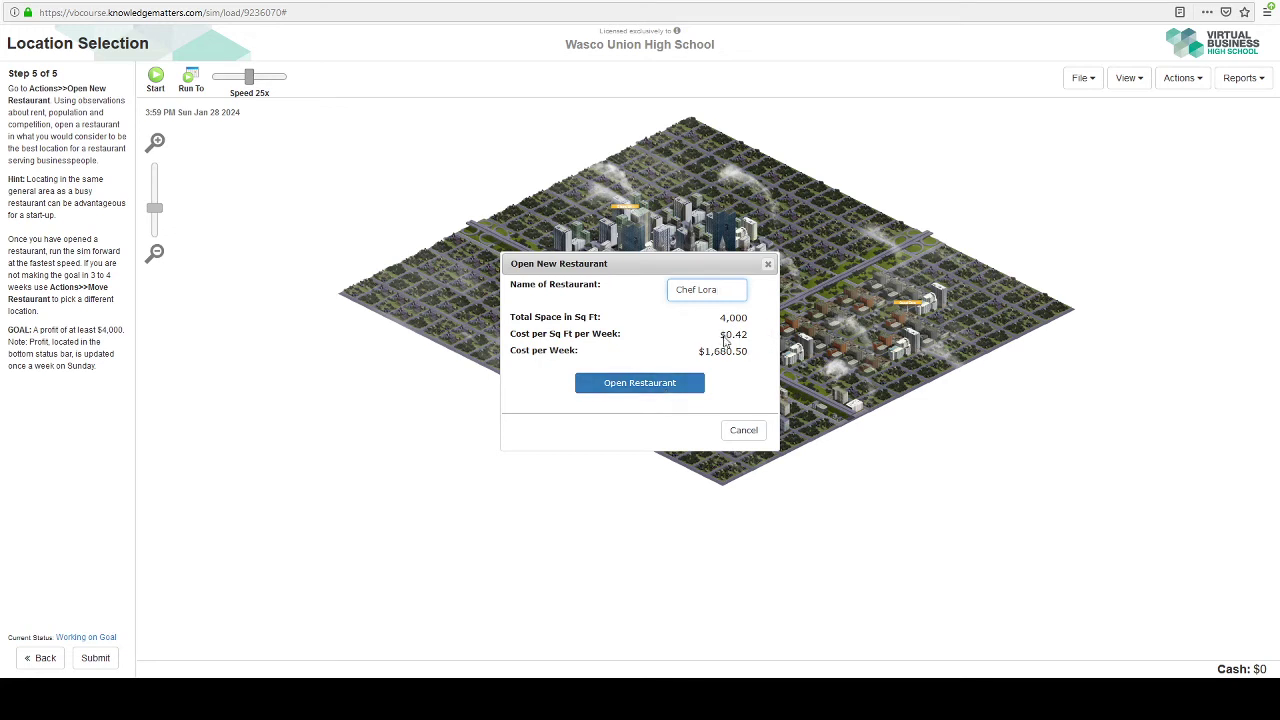
- Open the restaurant 'Chef Lora' at location F for $1,680.50 per week
click(655, 386)
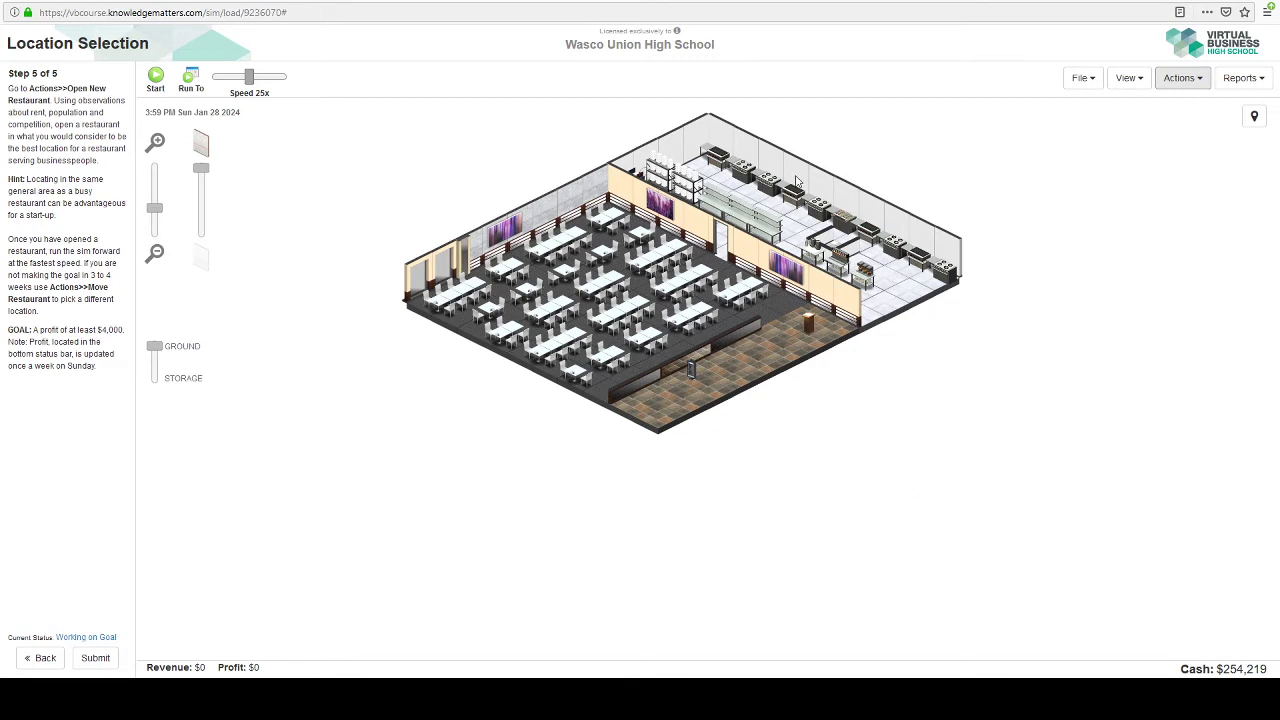
- Run the simulation to February 29, 2024 with the speed set to Max
click(189, 82)
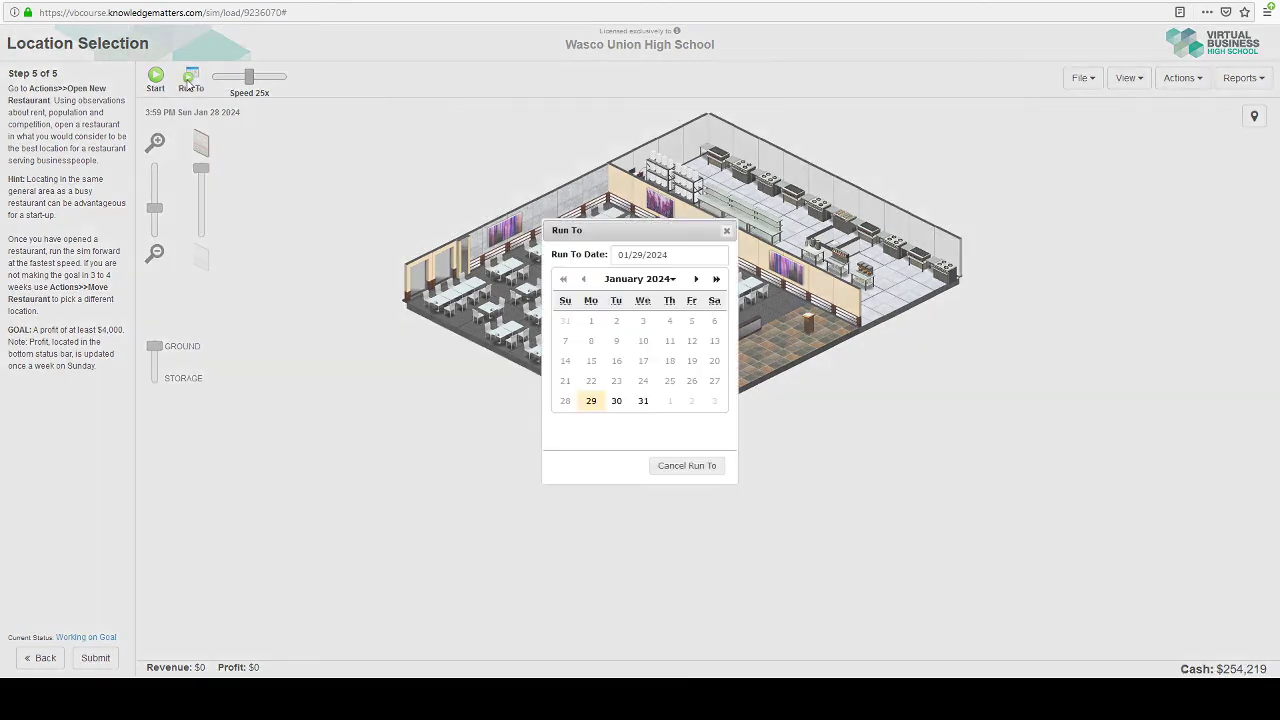
click(697, 279)
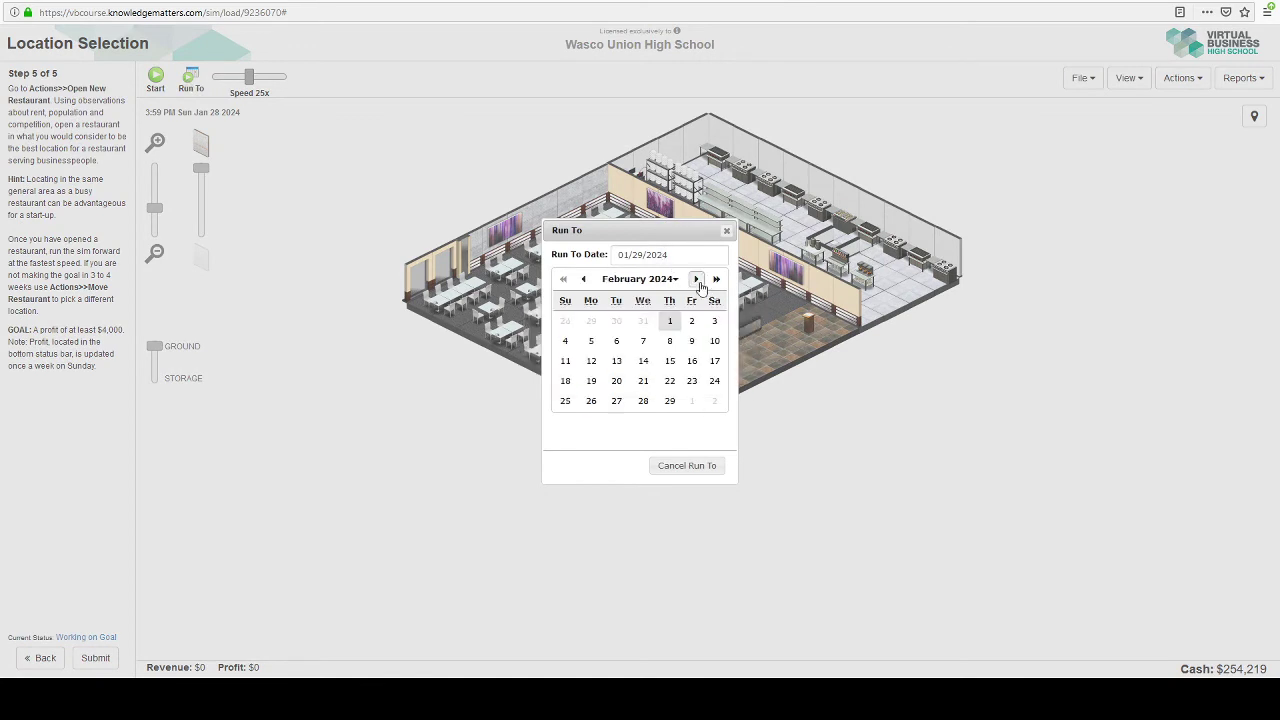
click(669, 401)
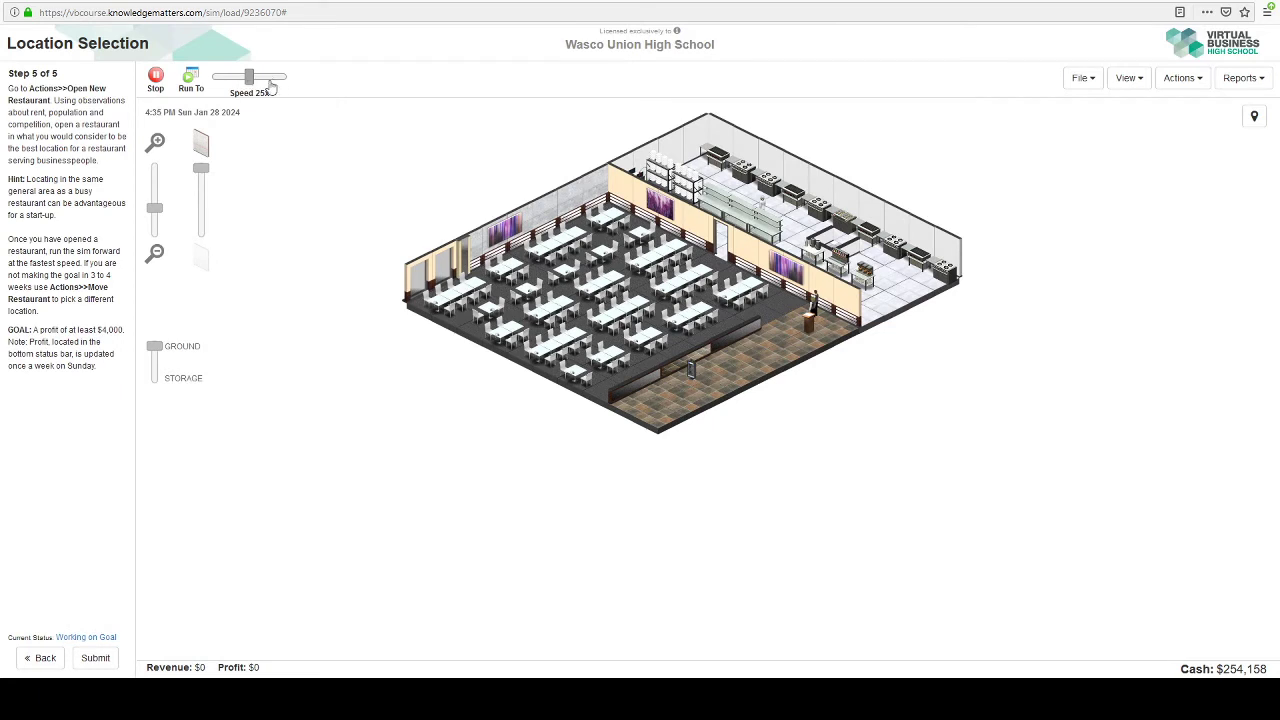
drag(250, 77, 281, 77)
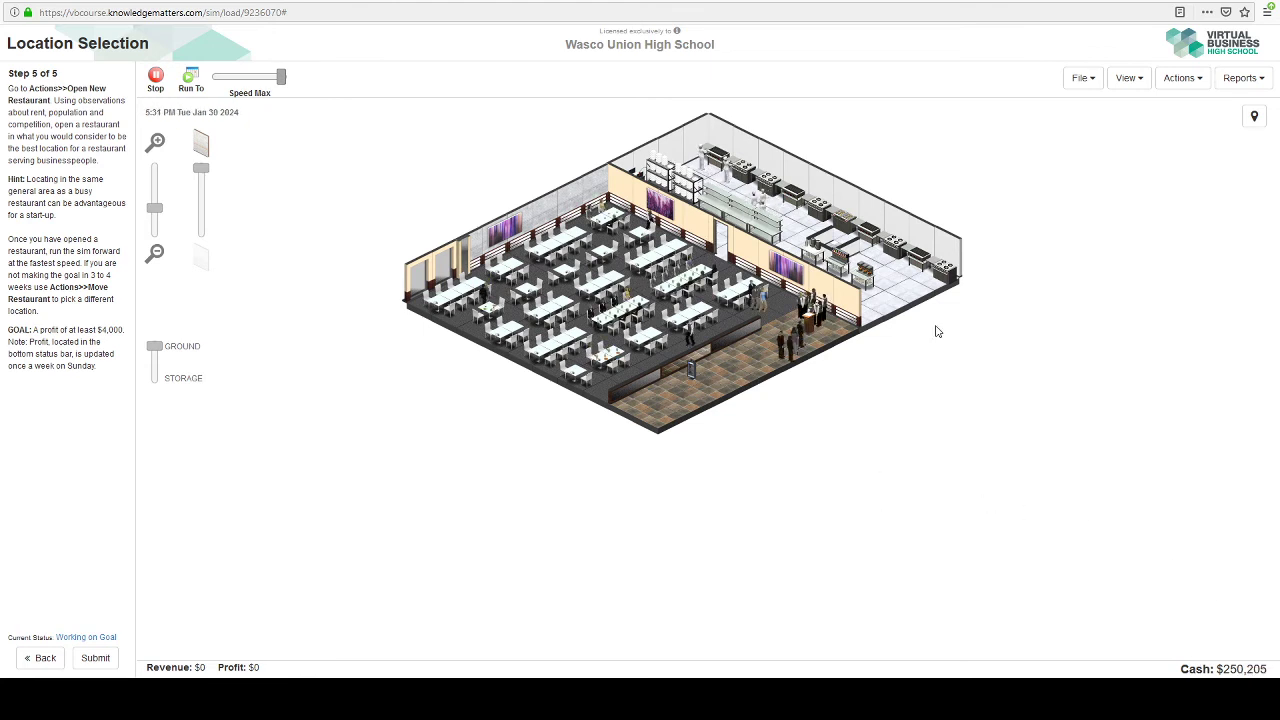
- Look at the kitchen view and the relocation list, then settle on the dining room close-up
click(1124, 84)
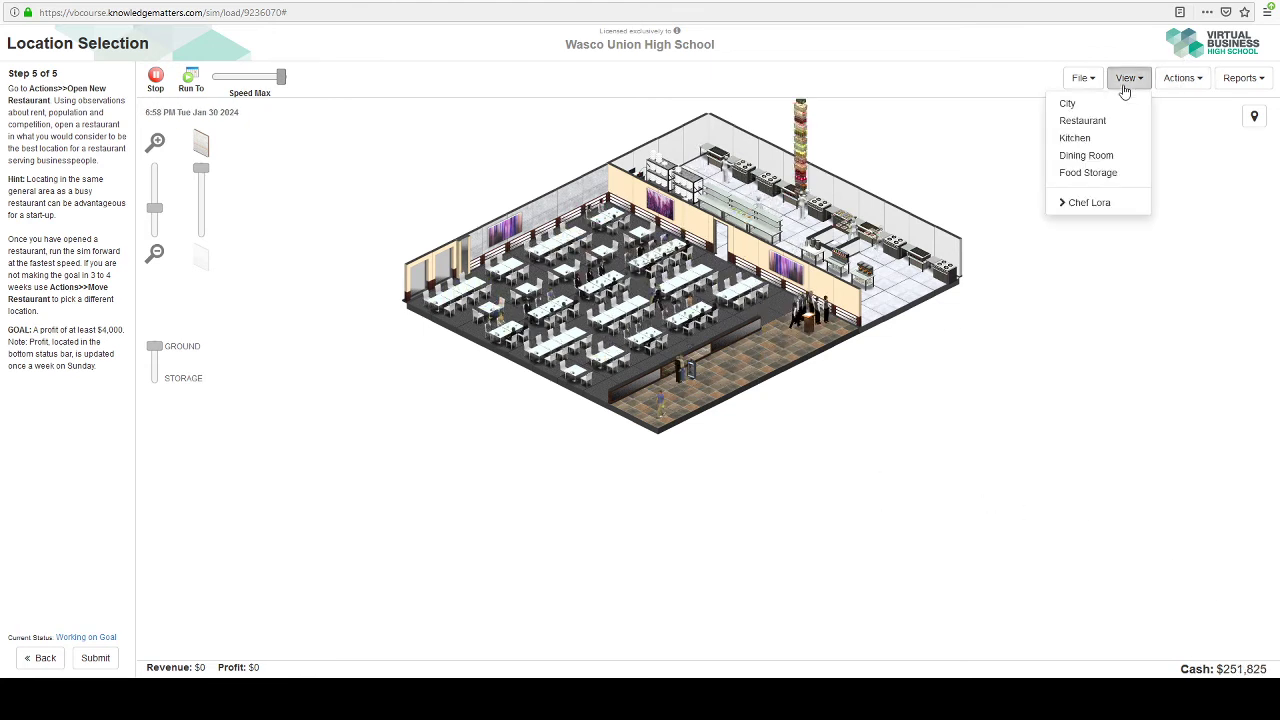
click(1078, 138)
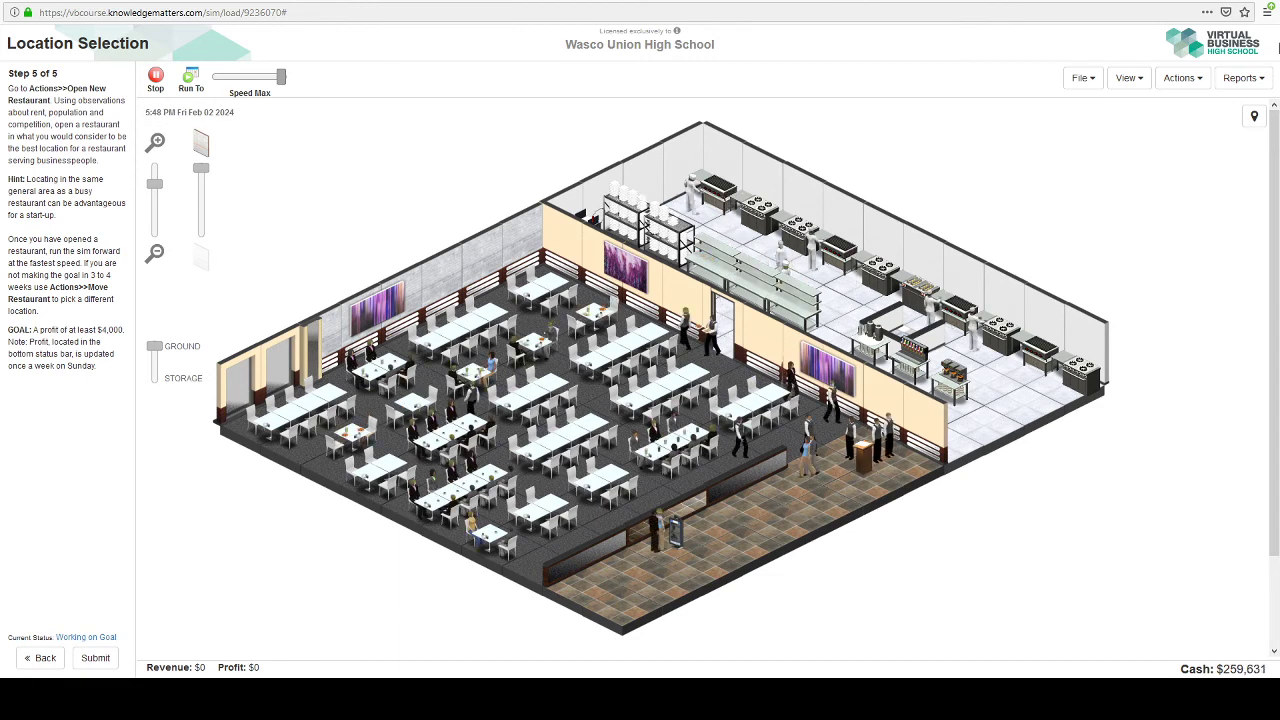
click(1180, 79)
click(1142, 121)
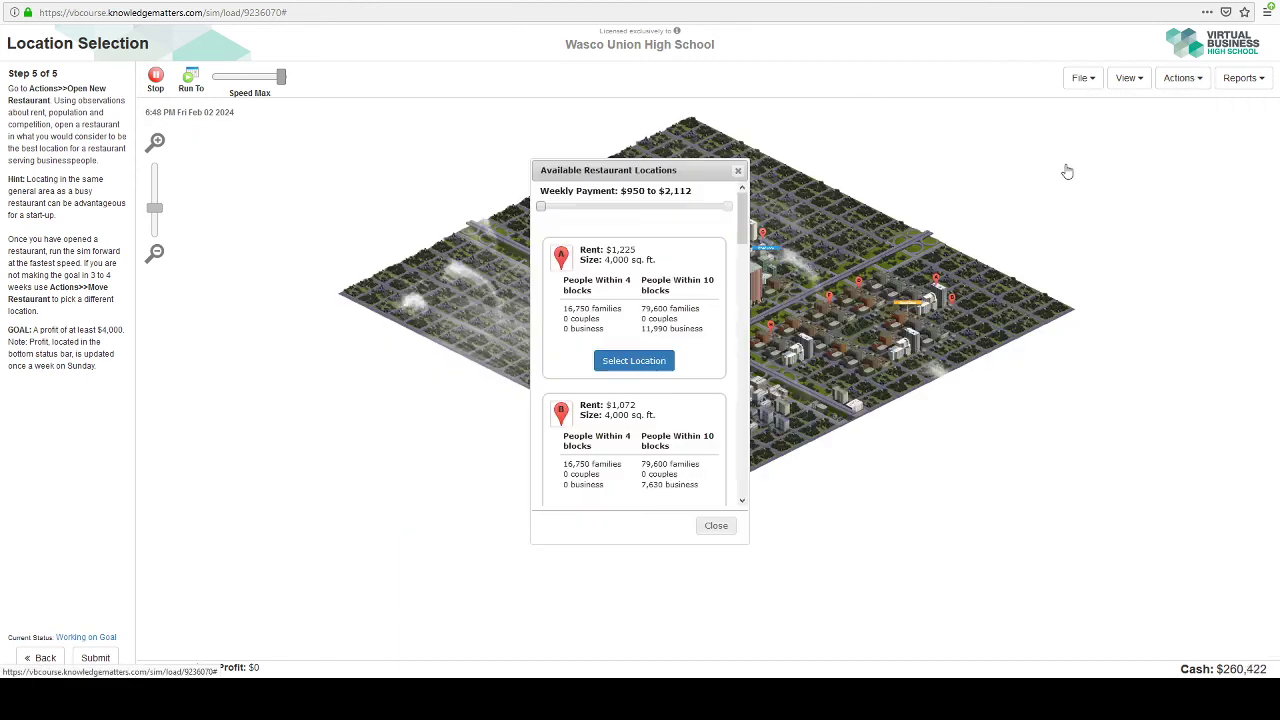
click(738, 170)
click(1130, 79)
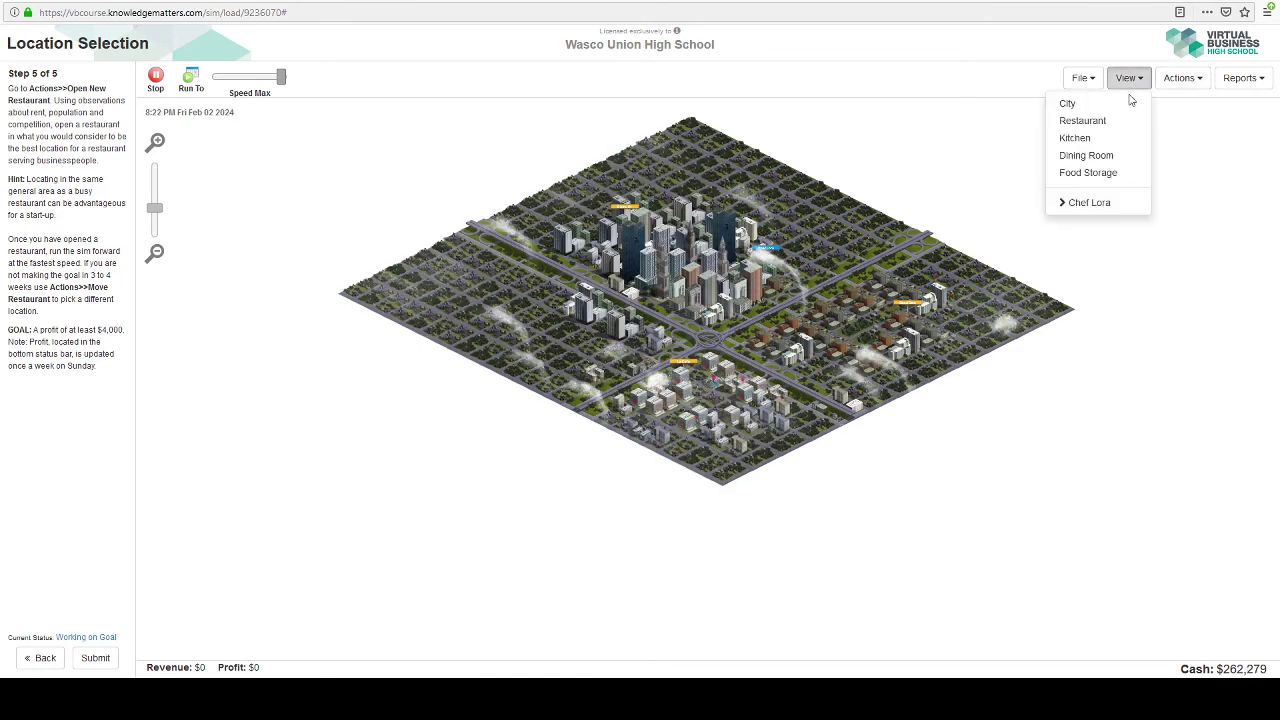
click(1084, 155)
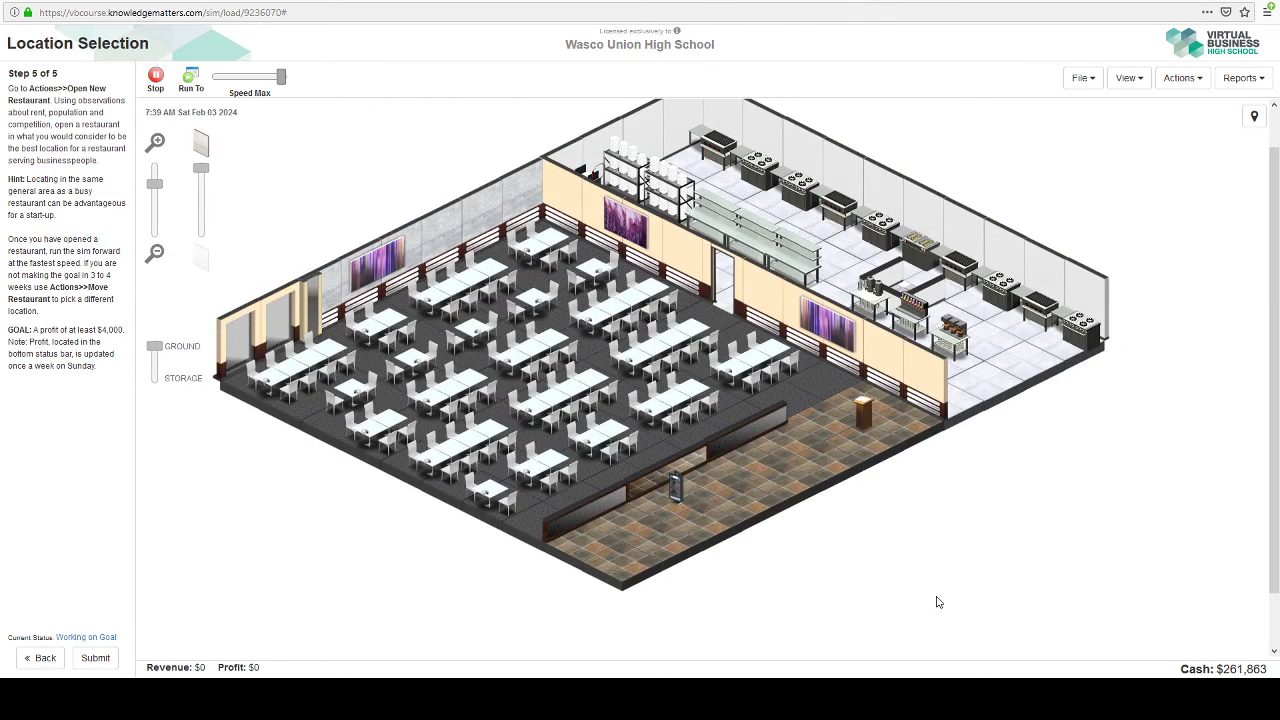